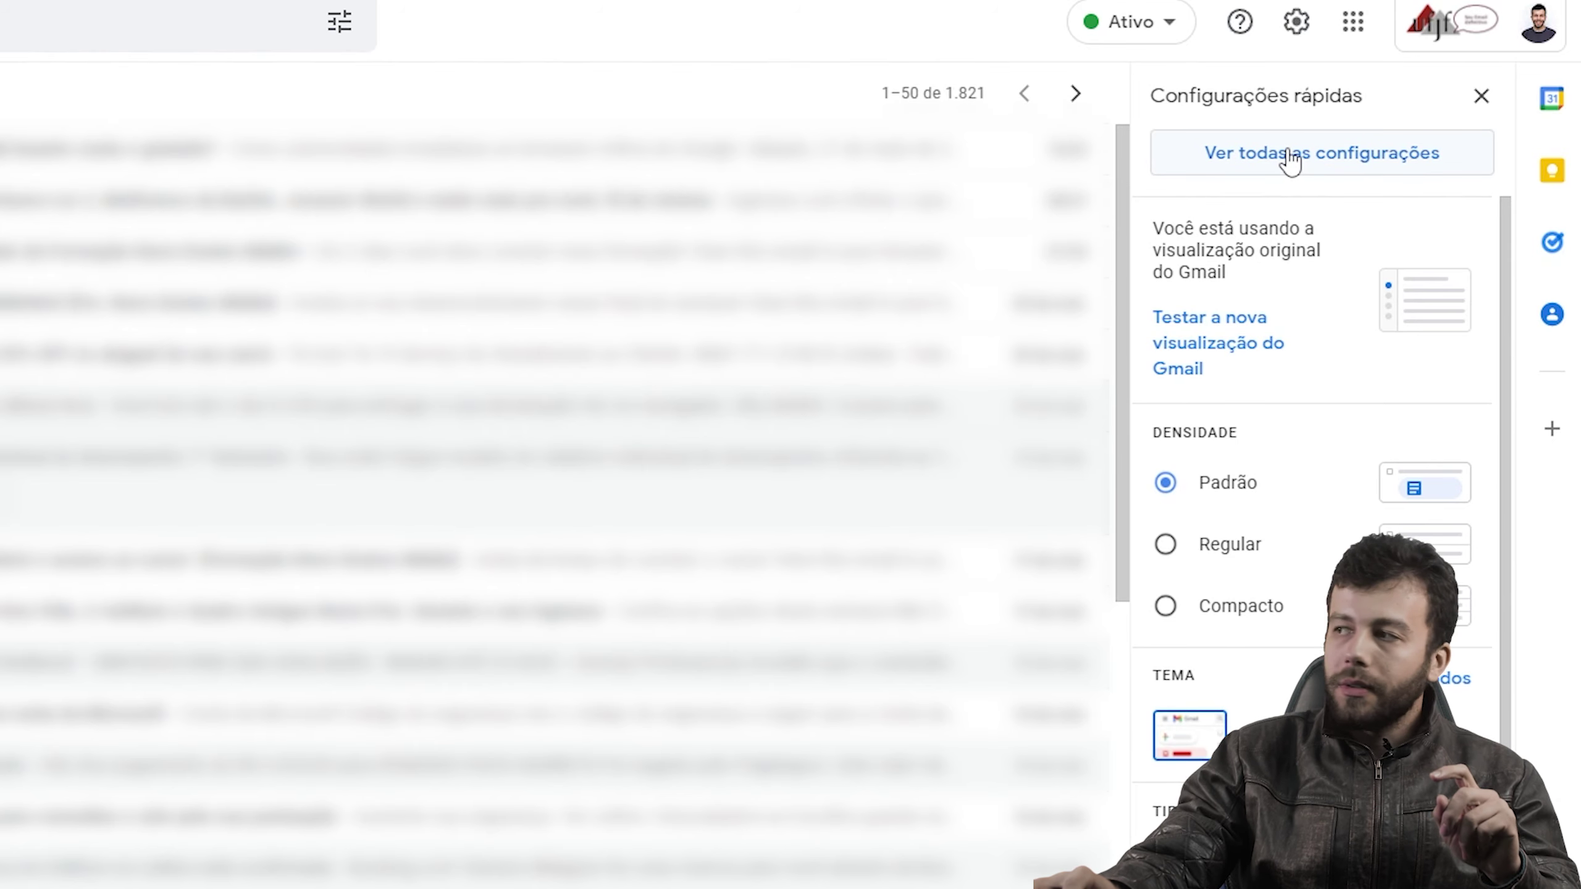
- Open the full Gmail settings and set the send cancellation period to 30 seconds
left_click(1291, 156)
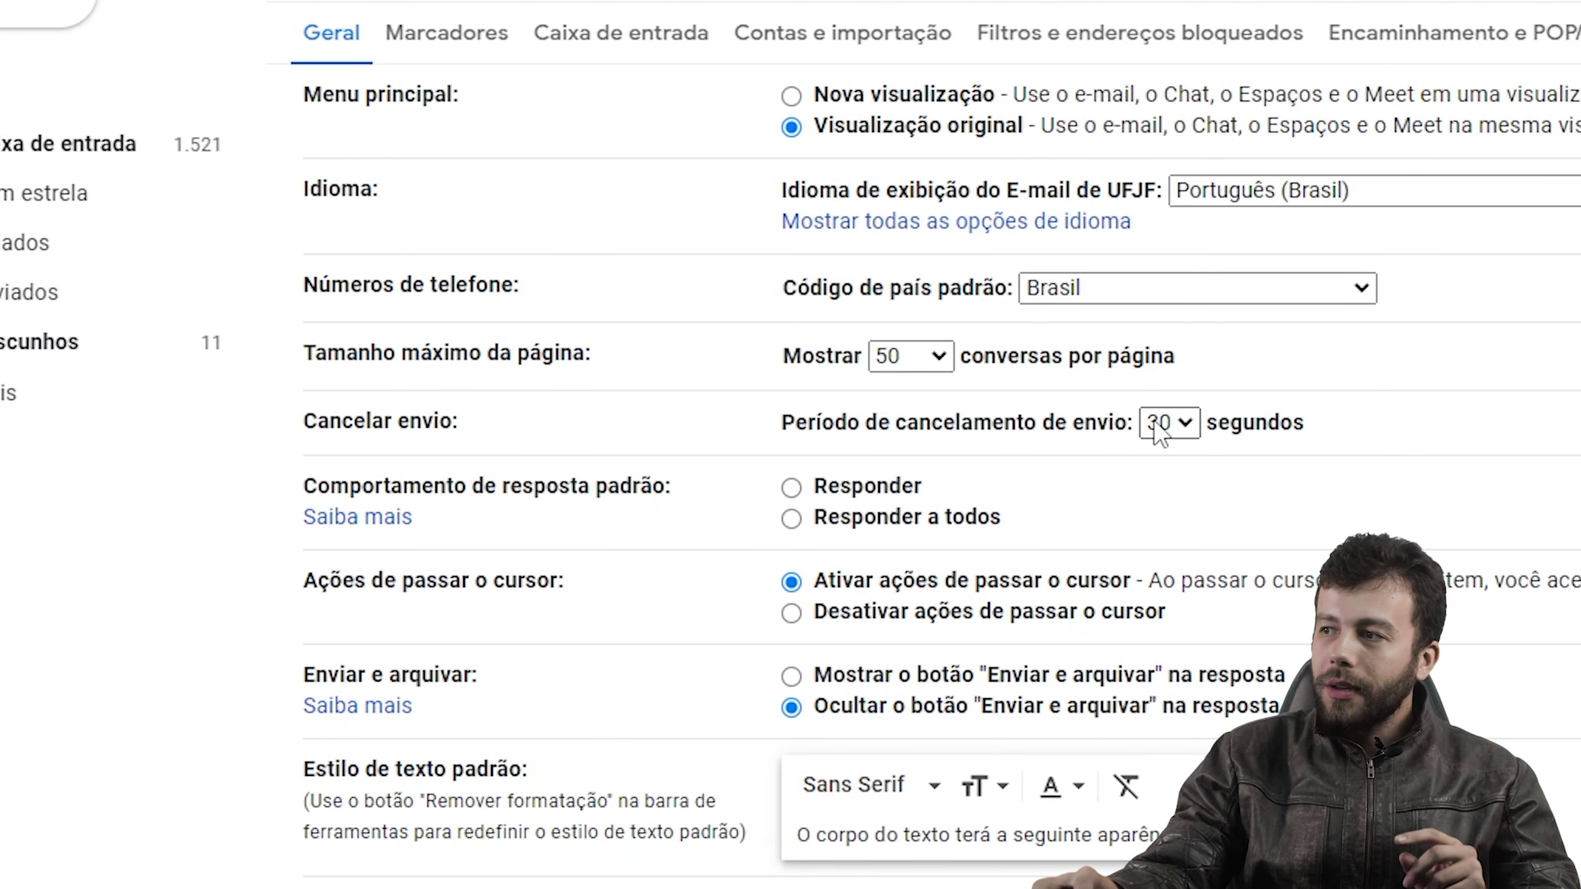
left_click(1182, 429)
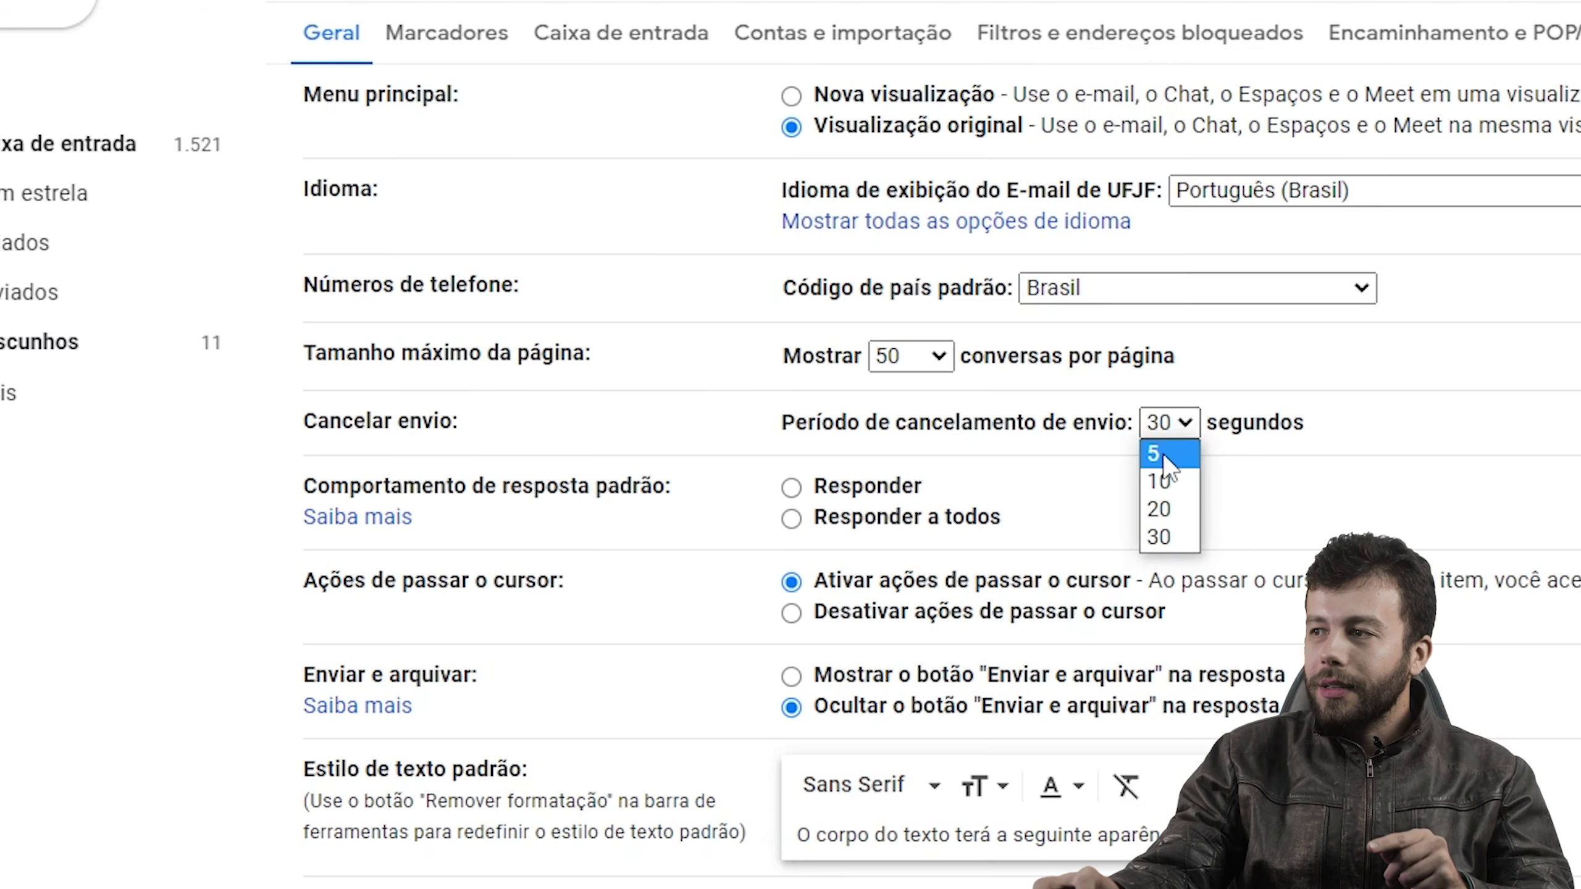
left_click(1164, 453)
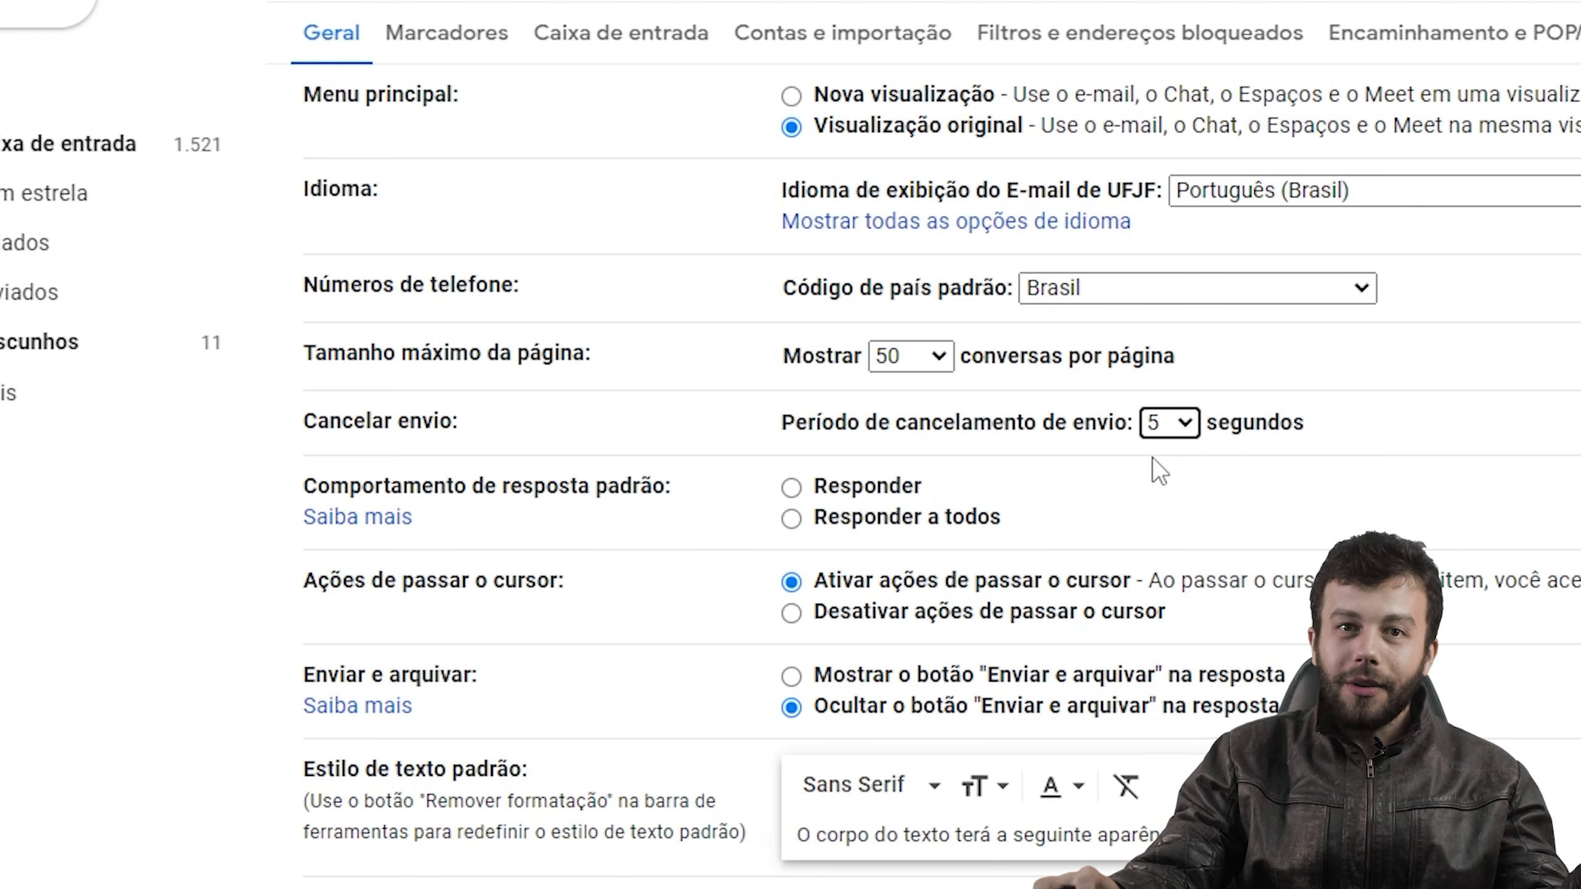
left_click(1181, 423)
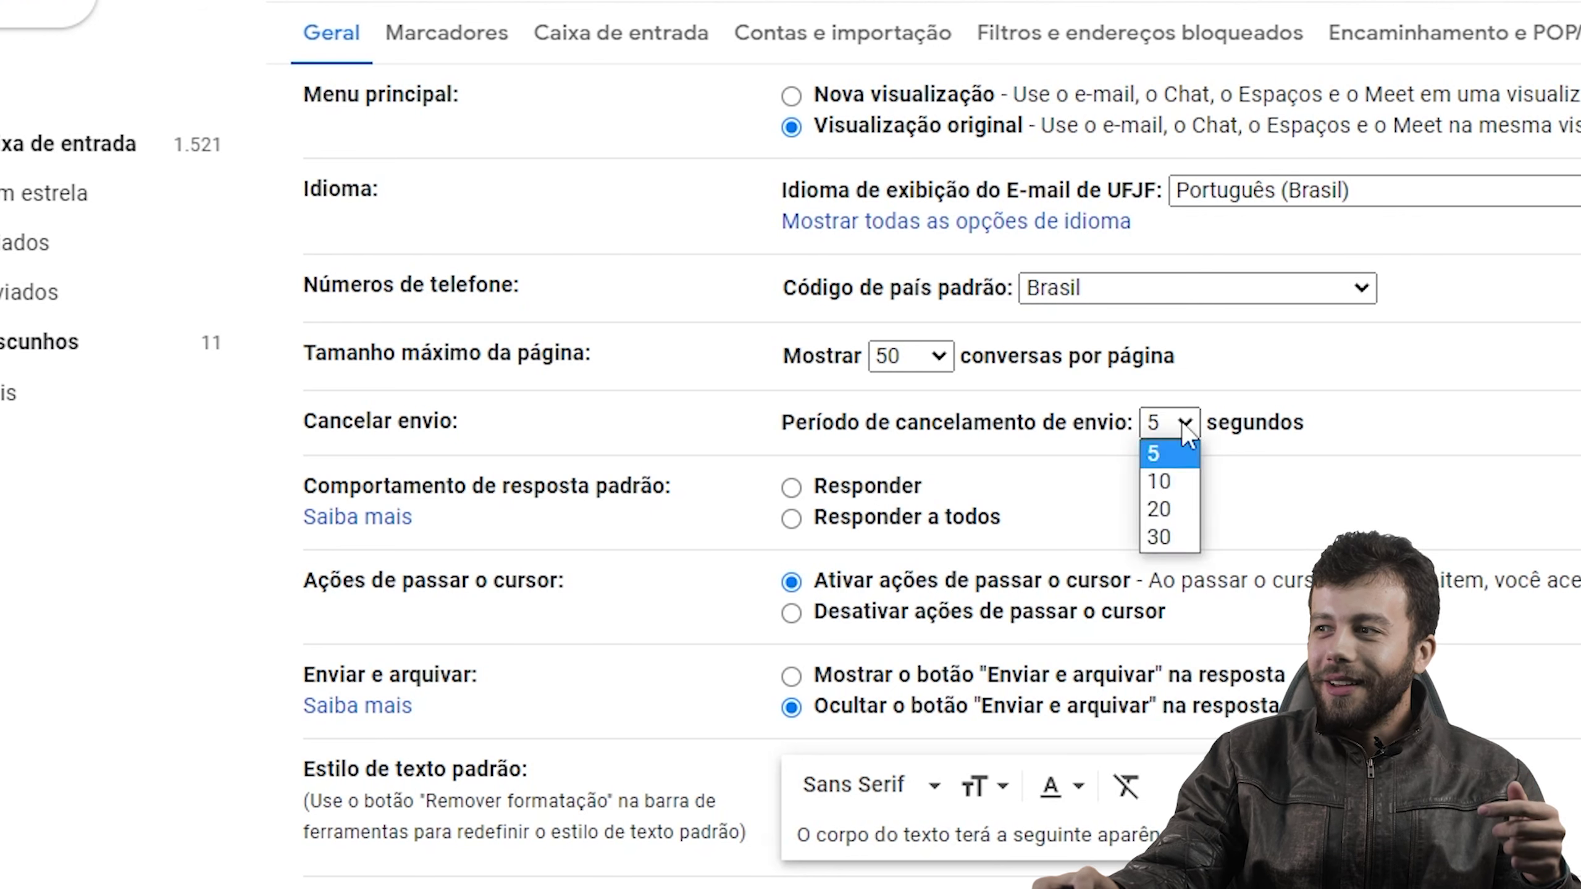
left_click(1159, 536)
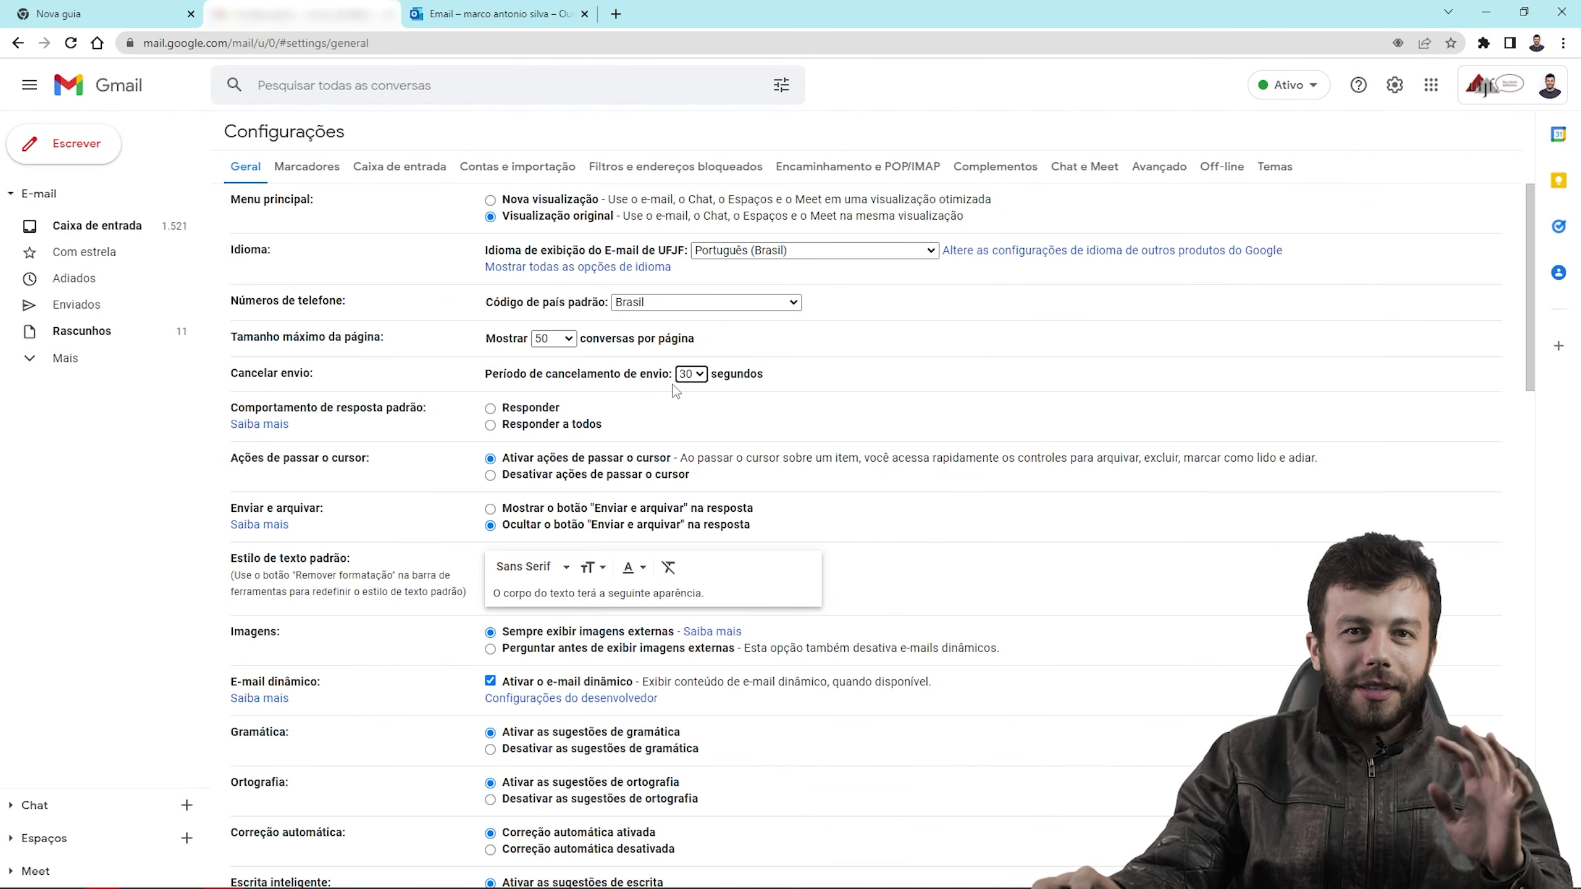
- Compose a new email to a suggested contact with the subject "teste cancelamento" and send it
left_click(102, 158)
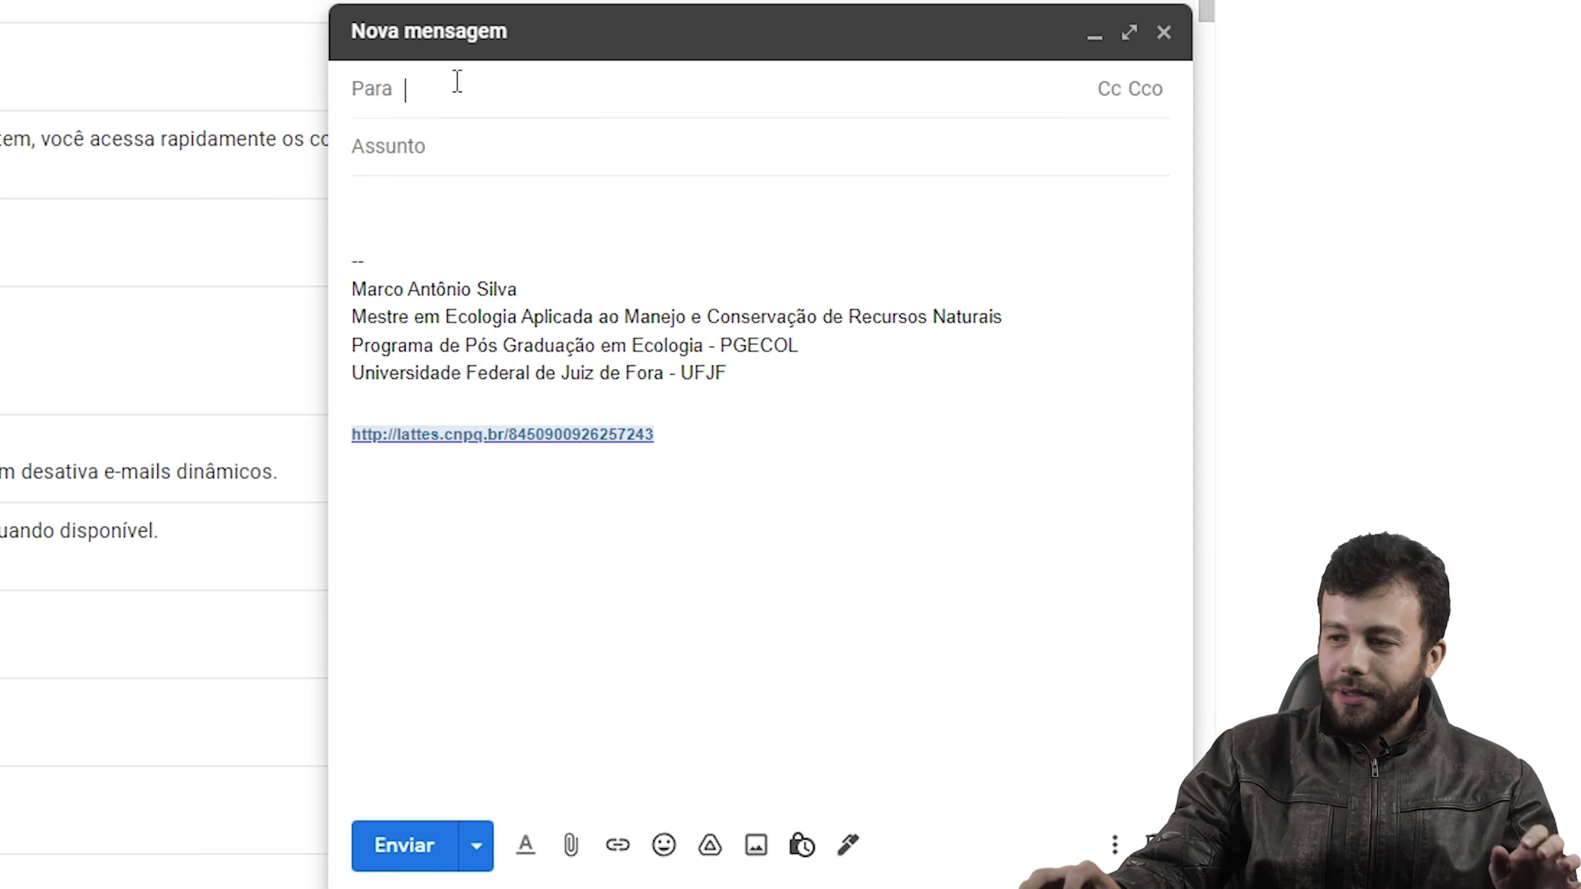
type("marco")
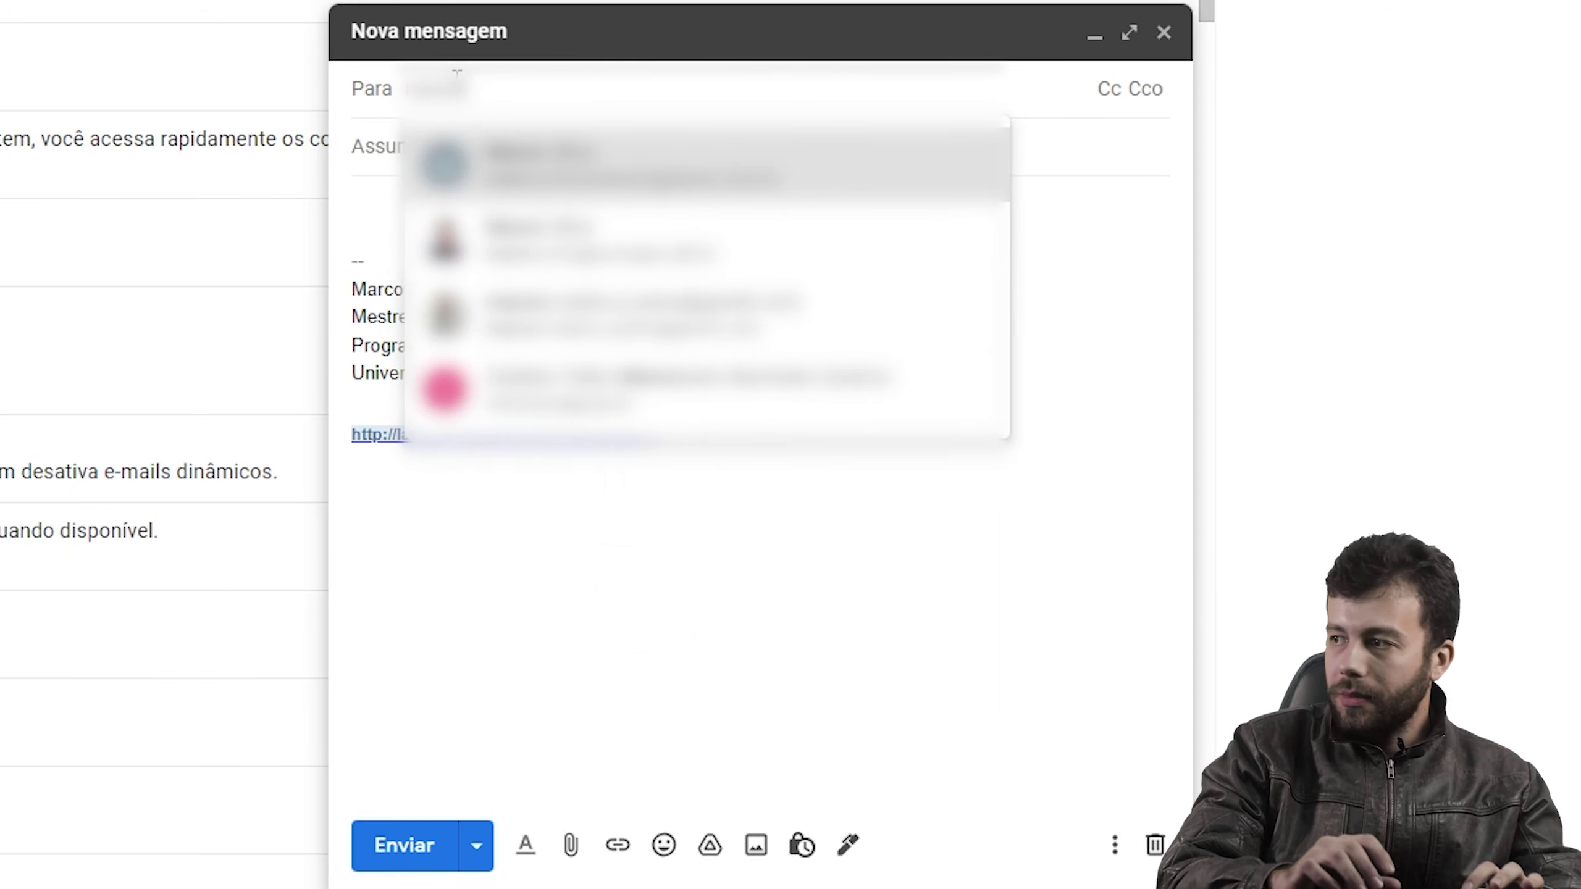
key("Tab")
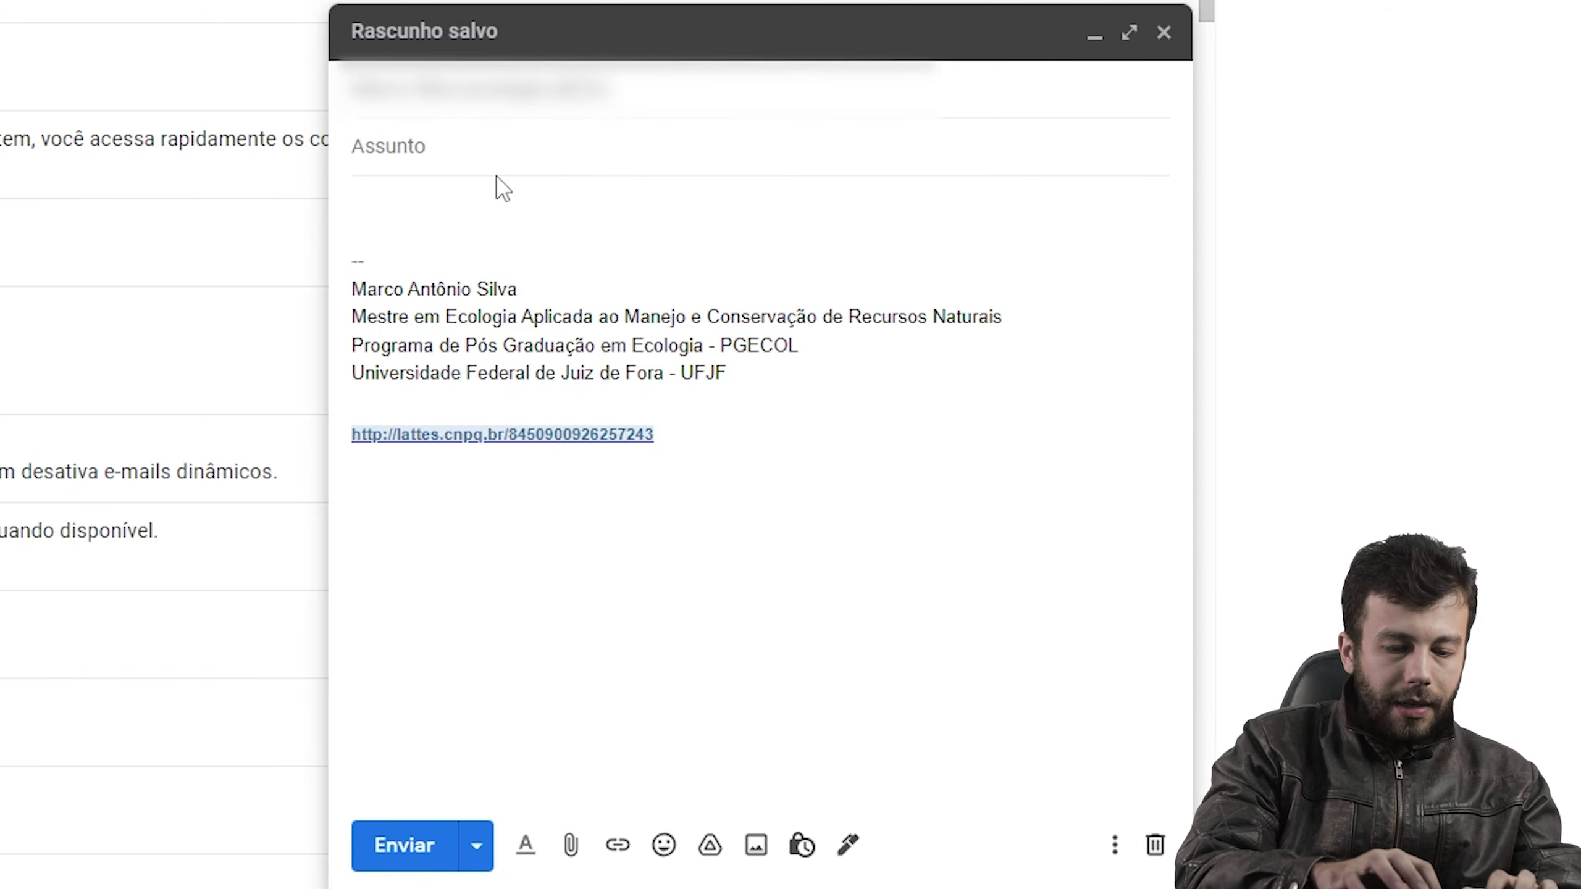
type("teste cancelamen")
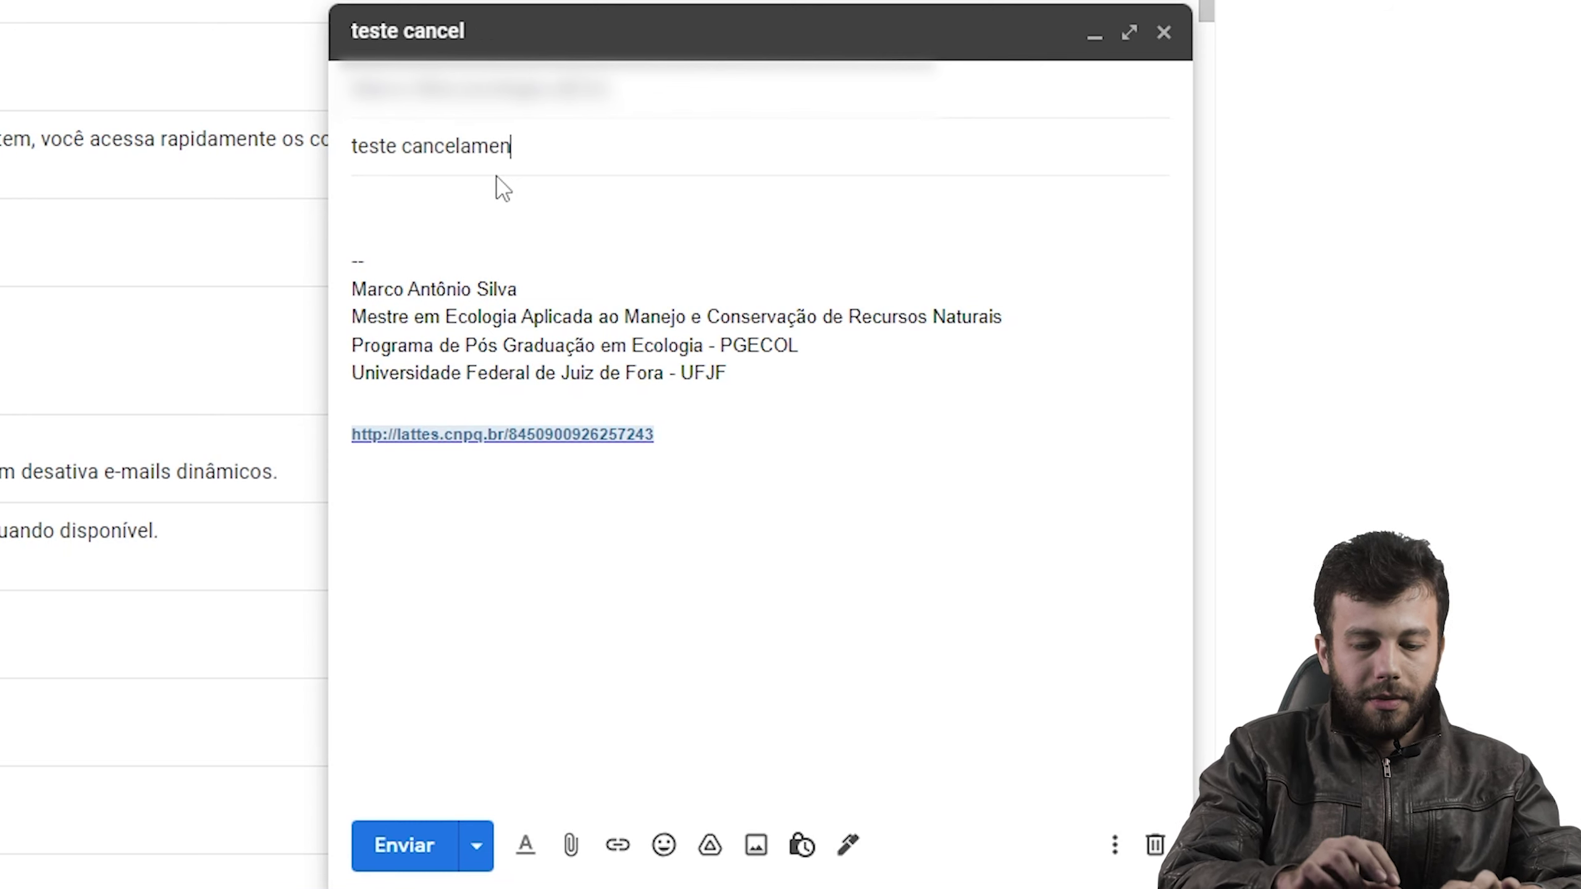
type("to")
left_click(444, 202)
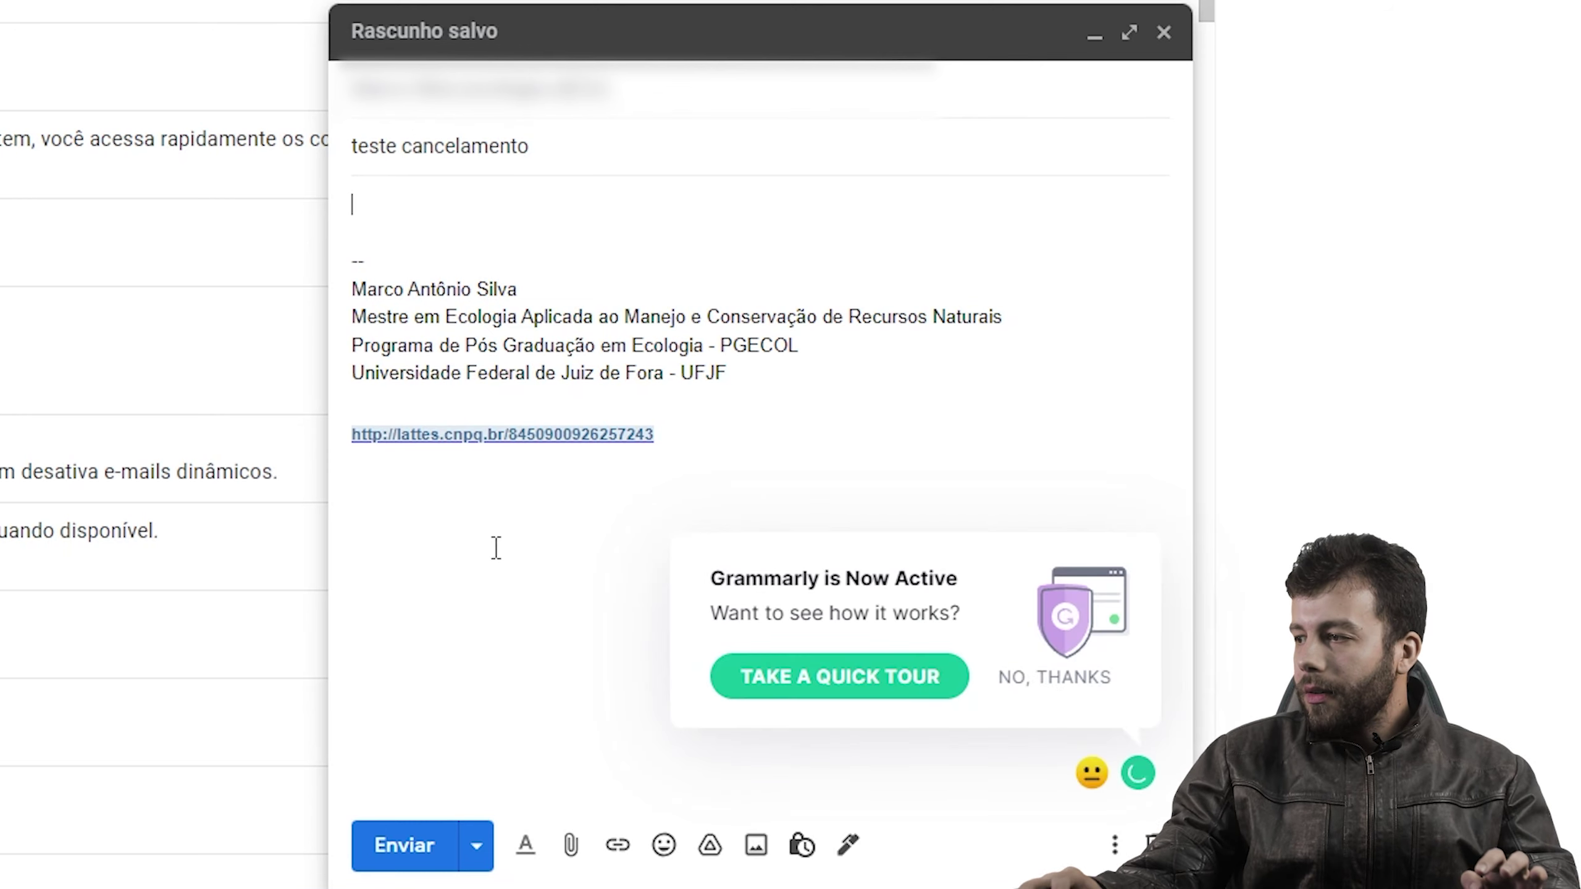
left_click(405, 847)
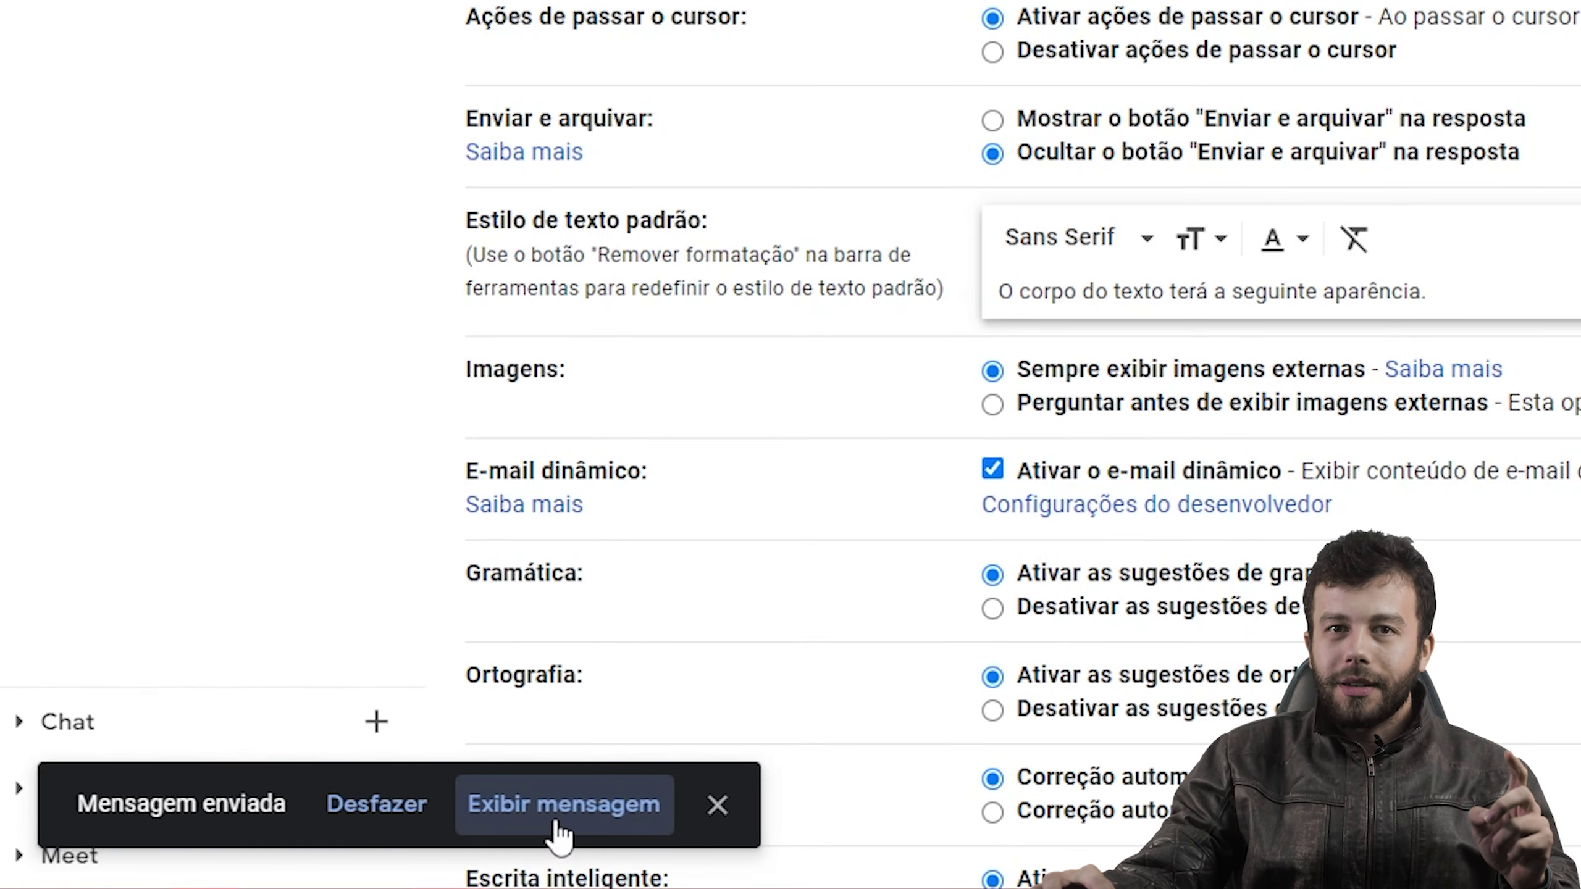
- Undo the sending of the test email and send the reopened message again
left_click(402, 816)
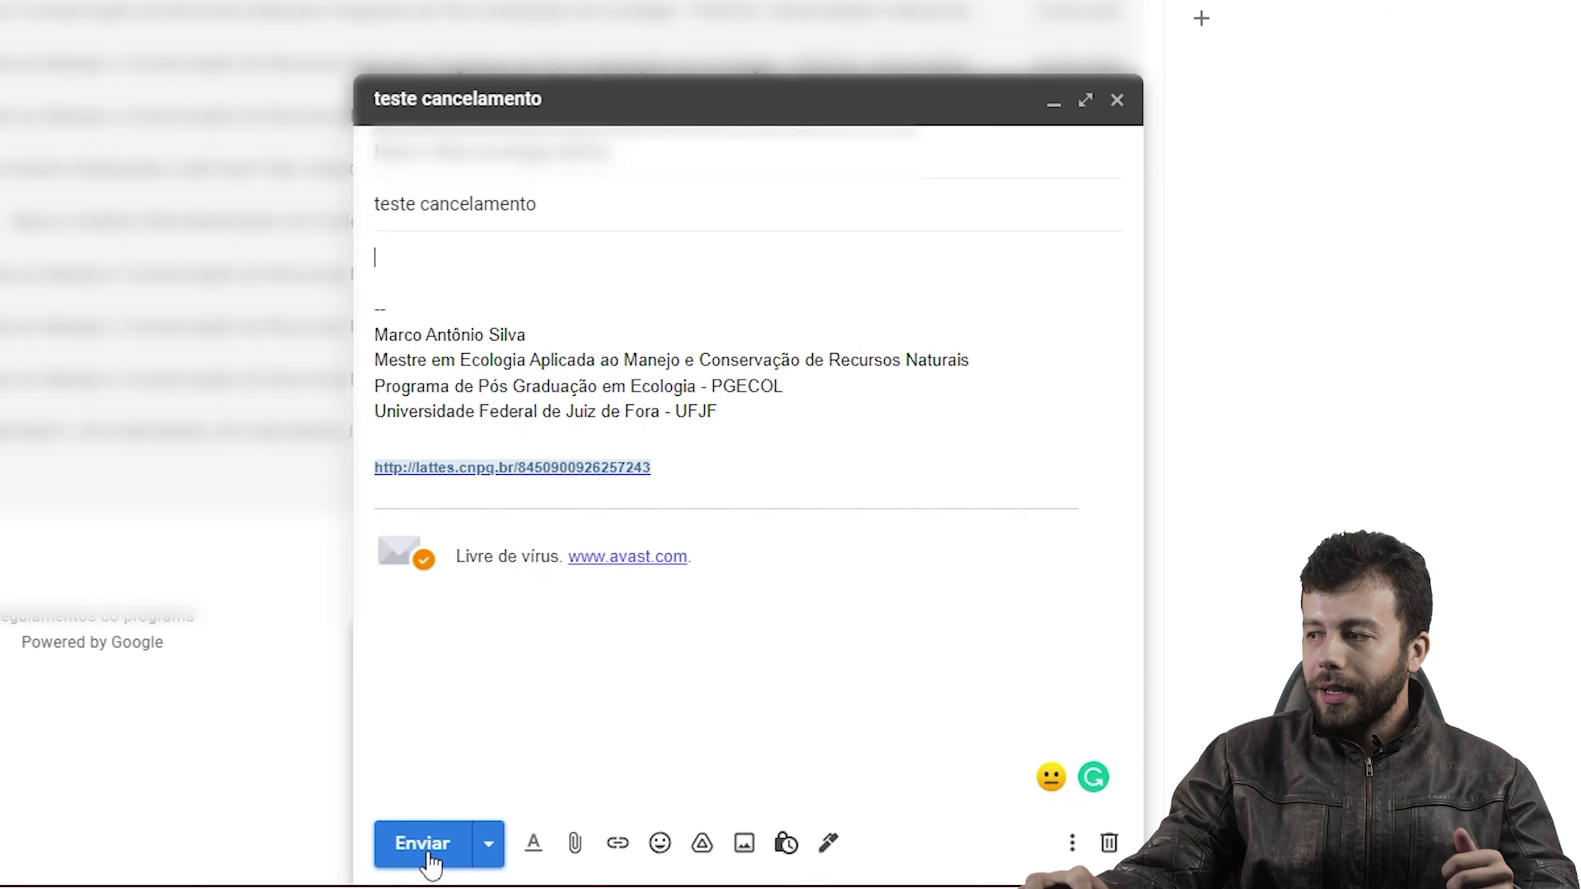
left_click(423, 844)
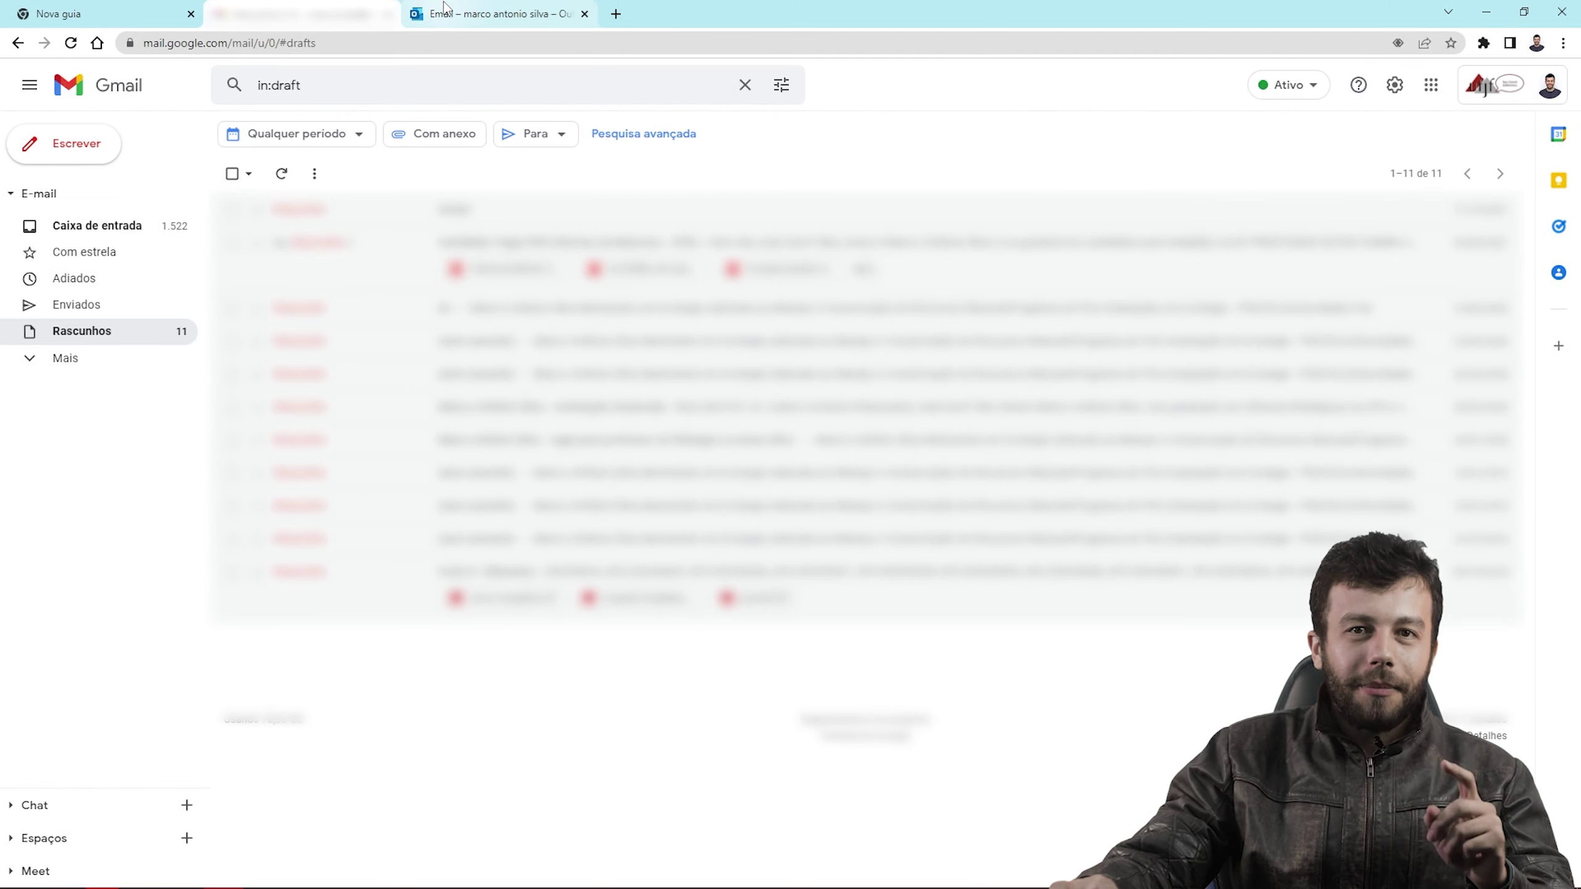
- Switch to Outlook and open the "Redigir e responder" email options in the full settings
left_click(445, 9)
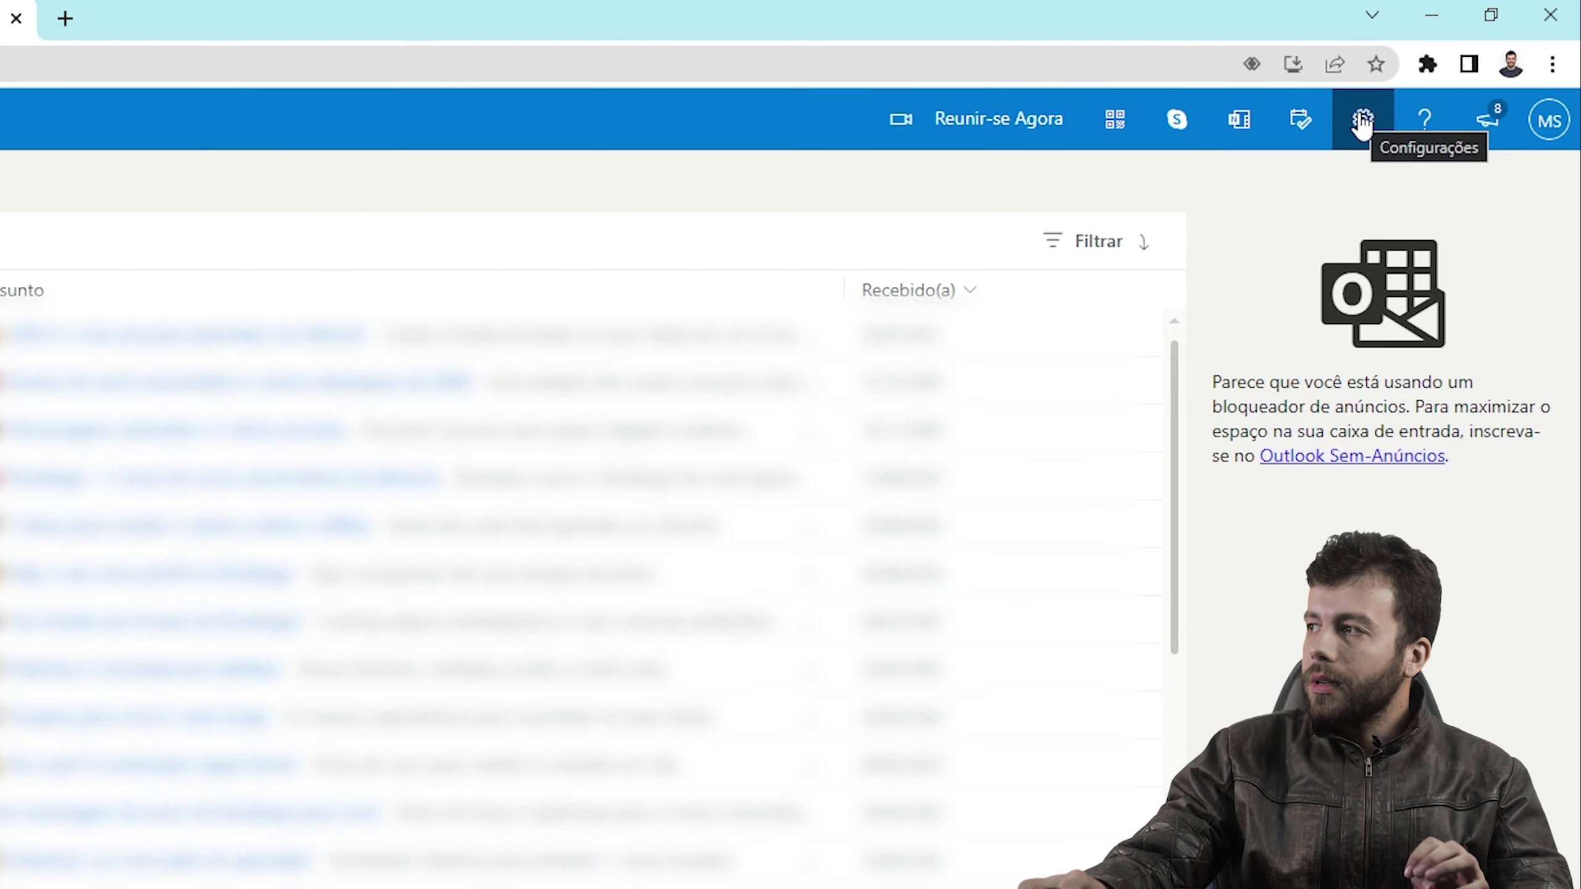
left_click(1361, 119)
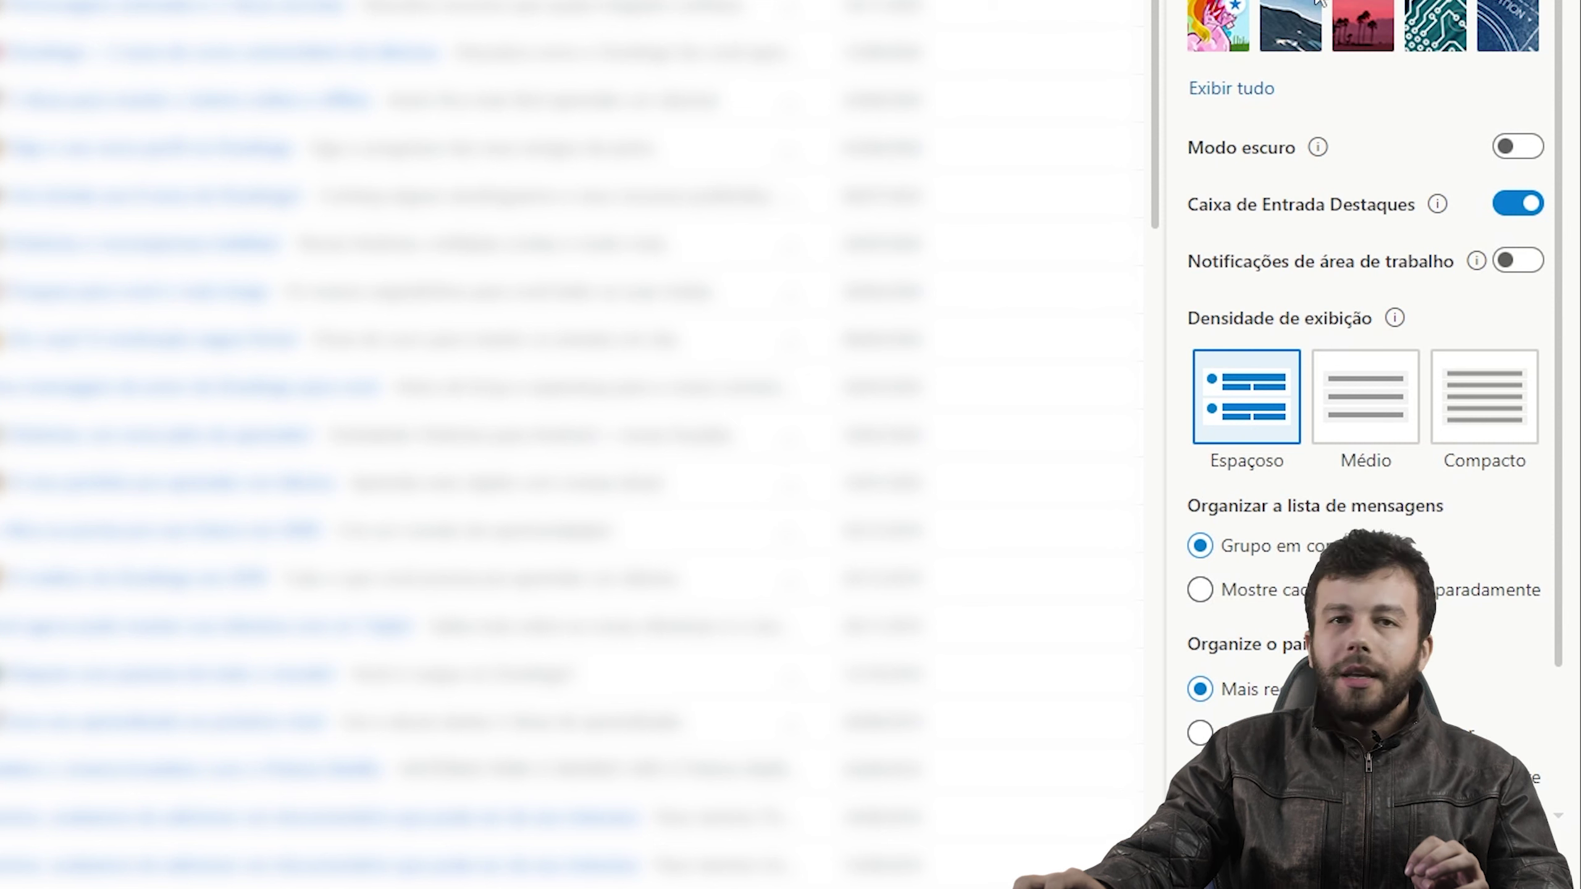
scroll(1314, 374, "down", 3)
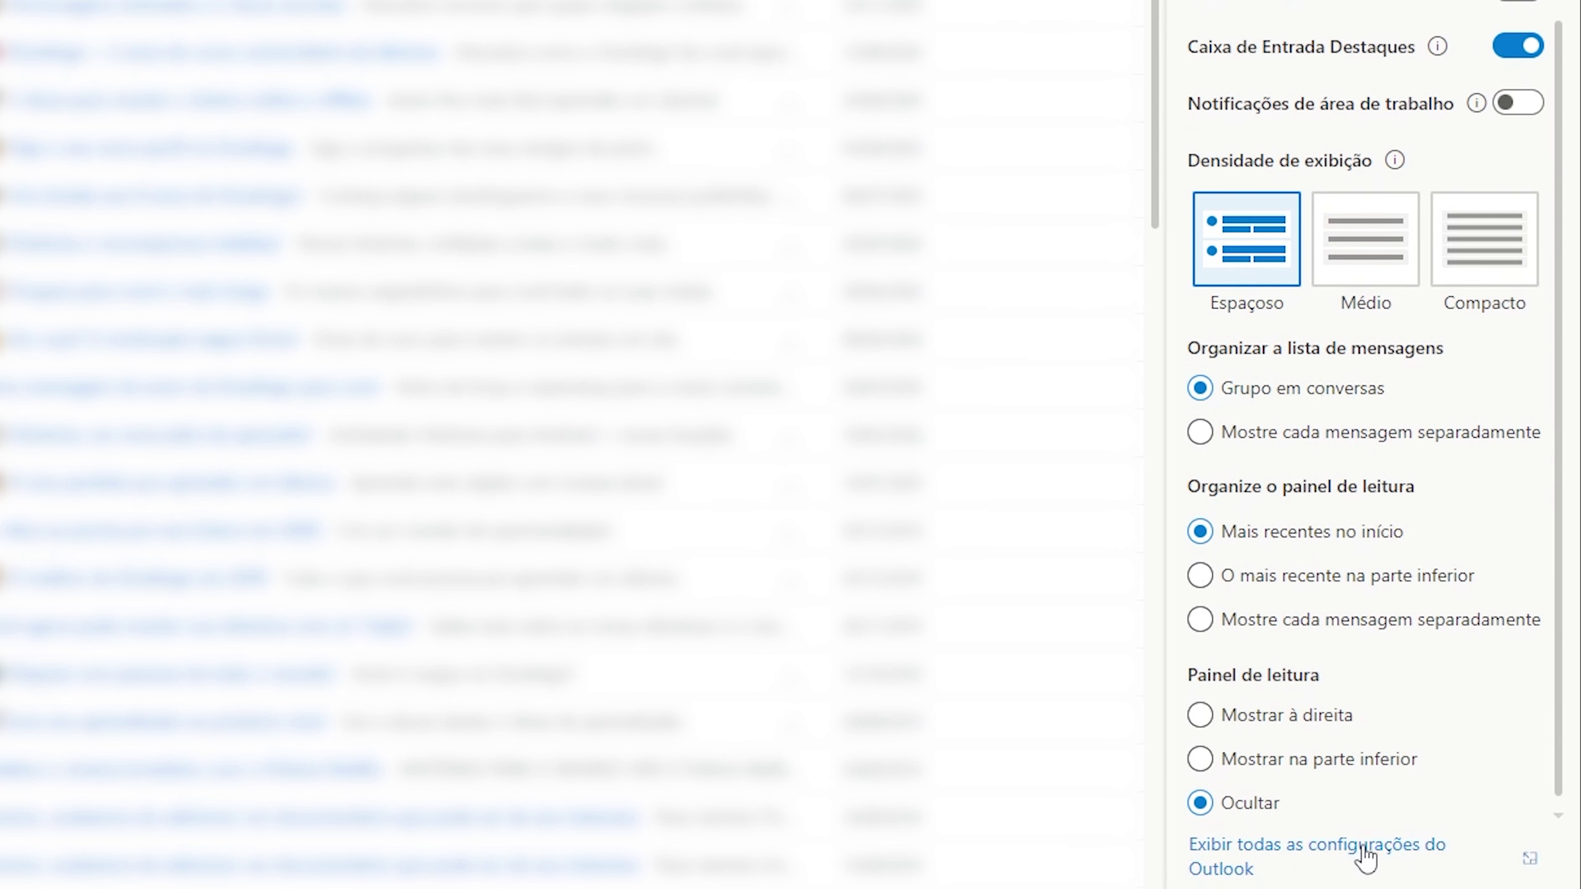
left_click(1299, 862)
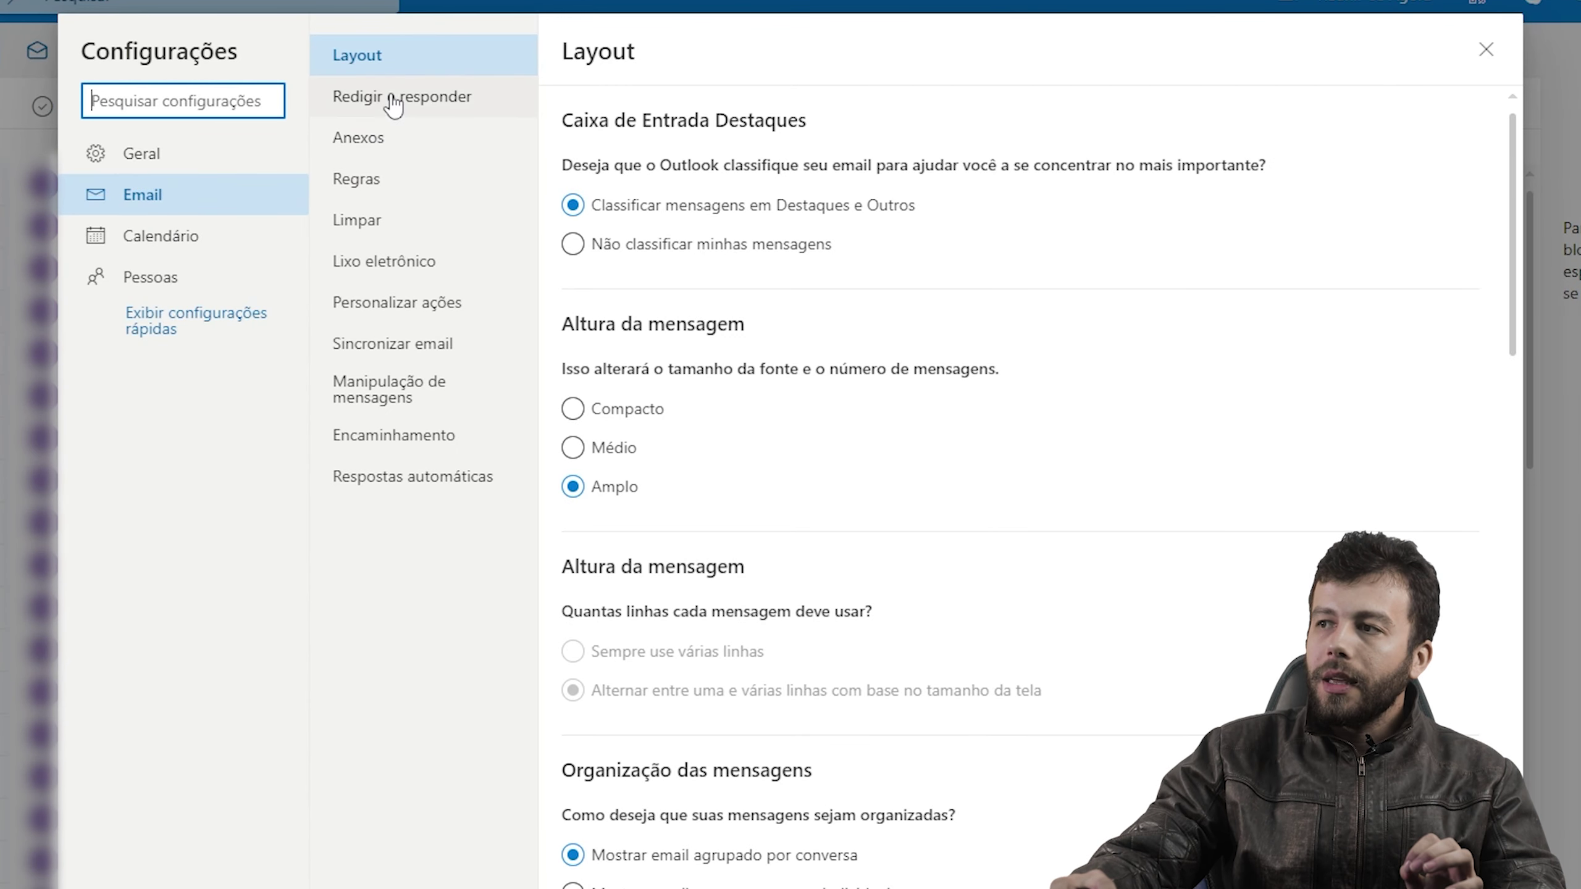
left_click(378, 104)
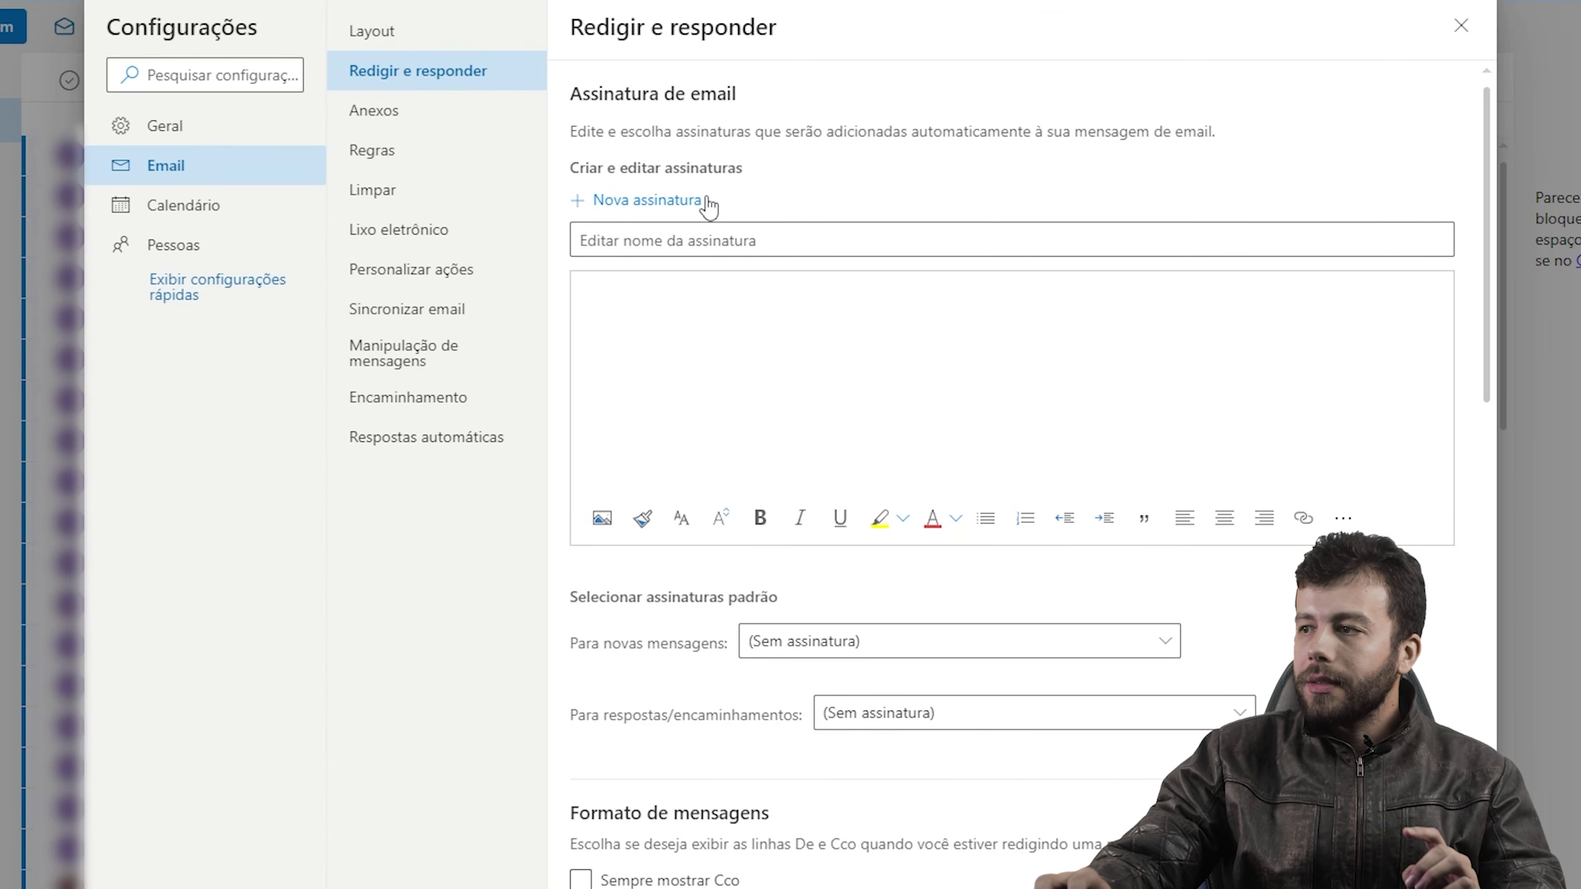
- Set the "Desfazer envio" delay to 10 seconds, then save and close the settings
scroll(709, 205, "down", 15)
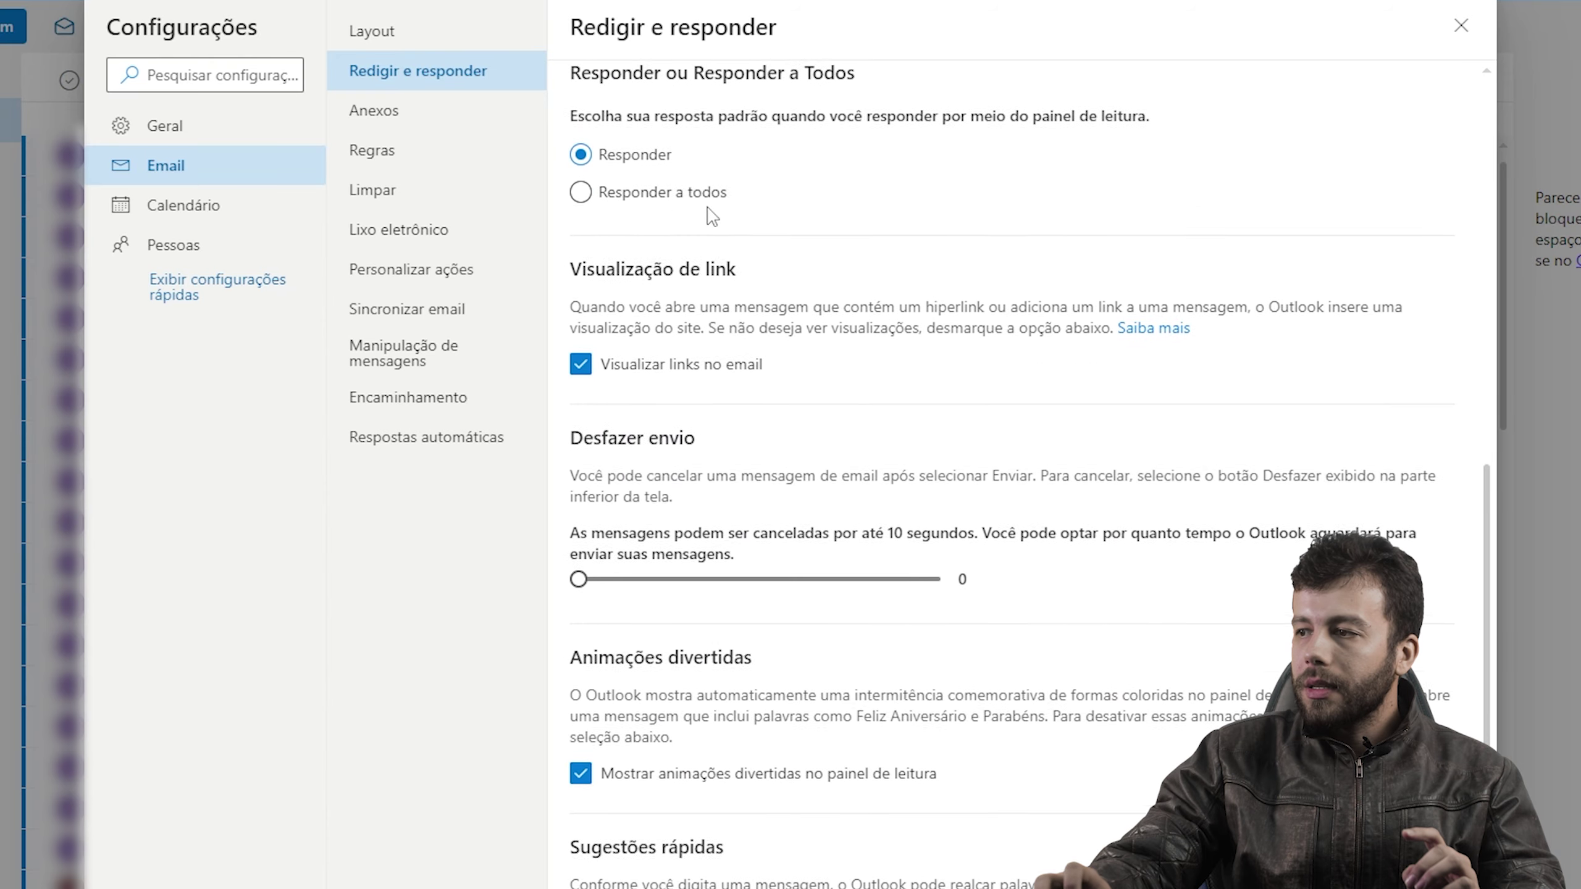
scroll(706, 215, "down", 3)
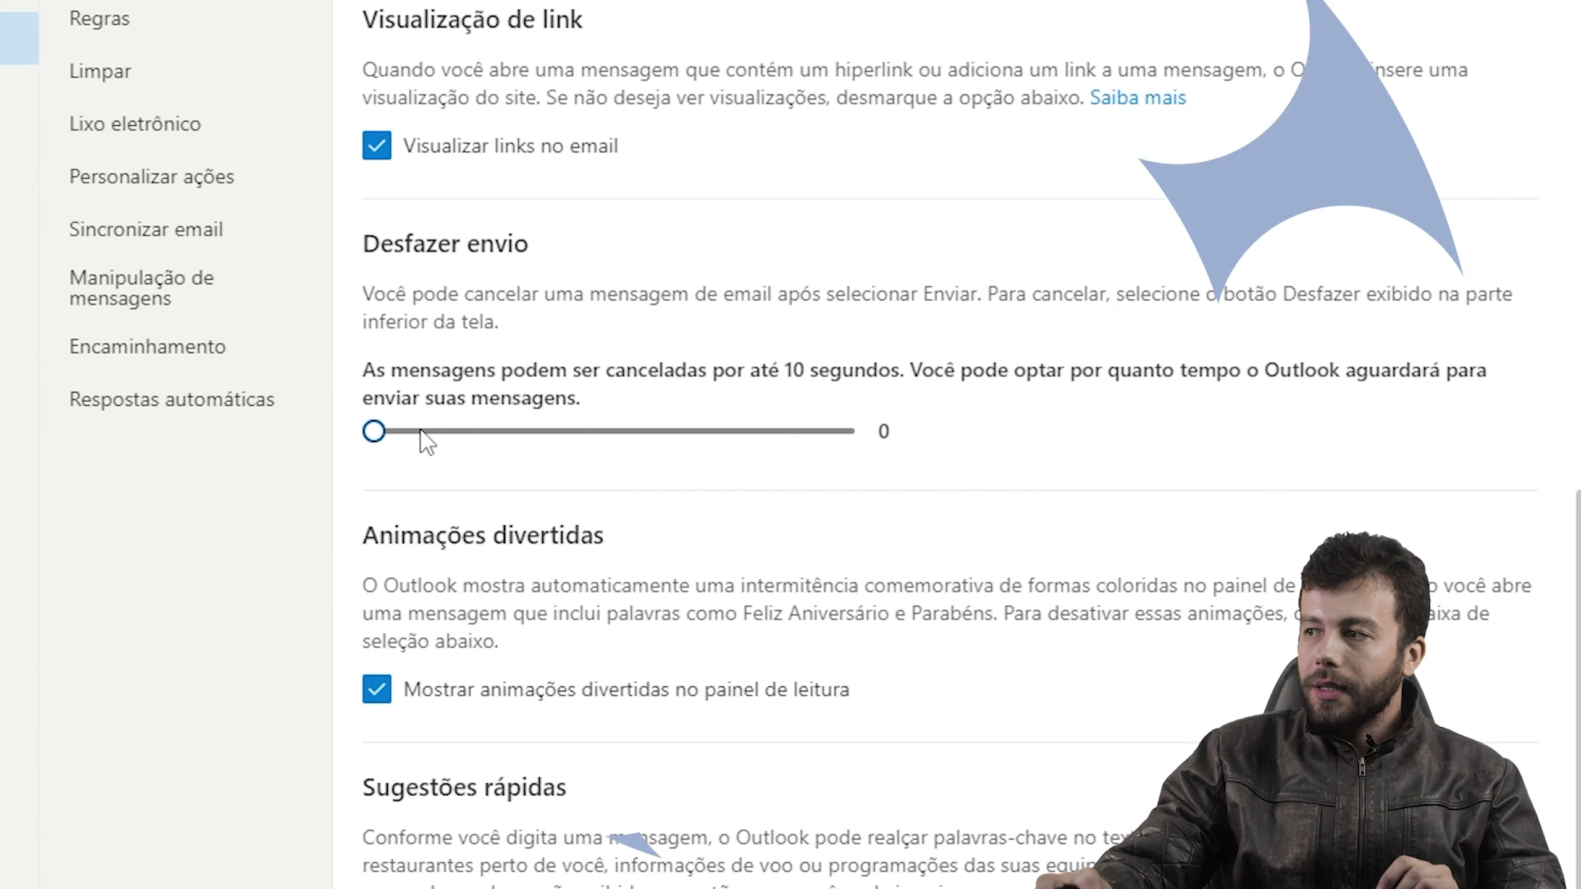
left_click_drag(420, 431, 614, 431)
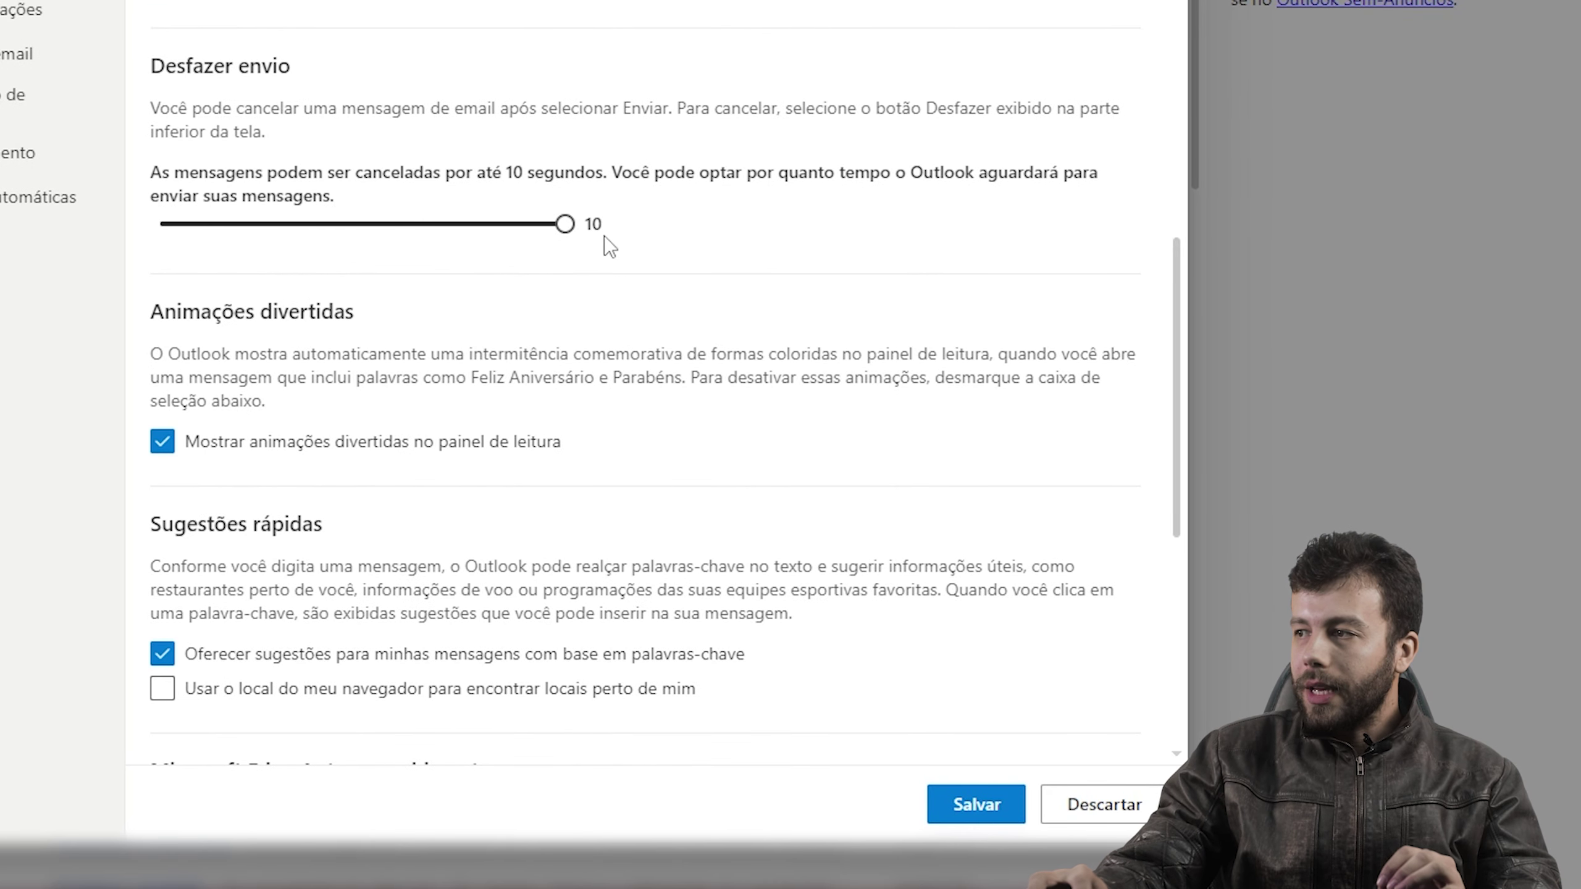
left_click(971, 805)
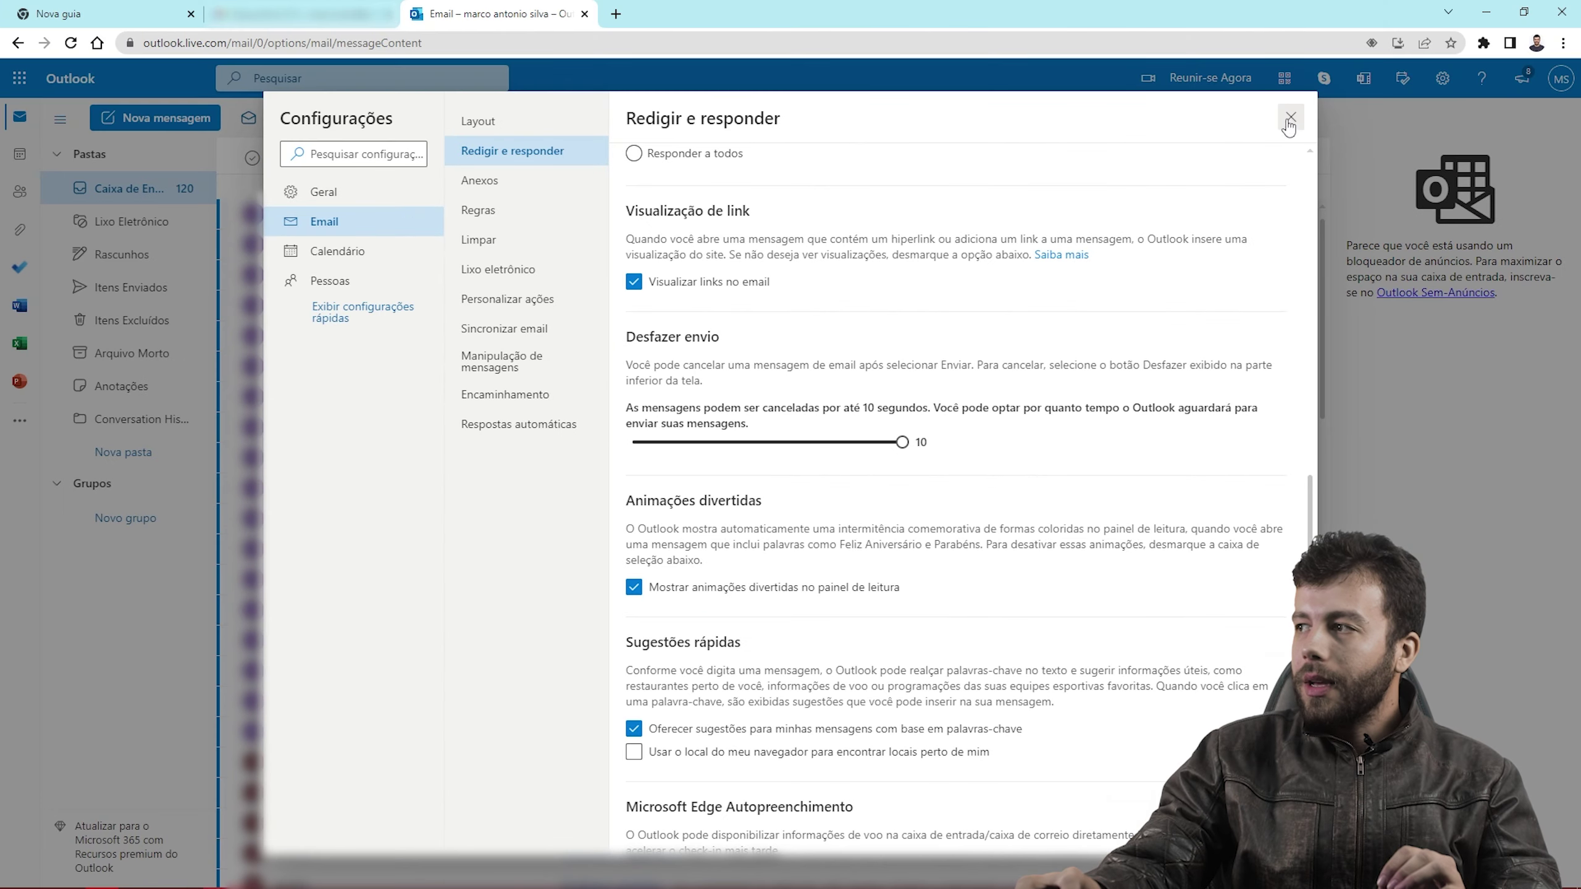
left_click(1290, 120)
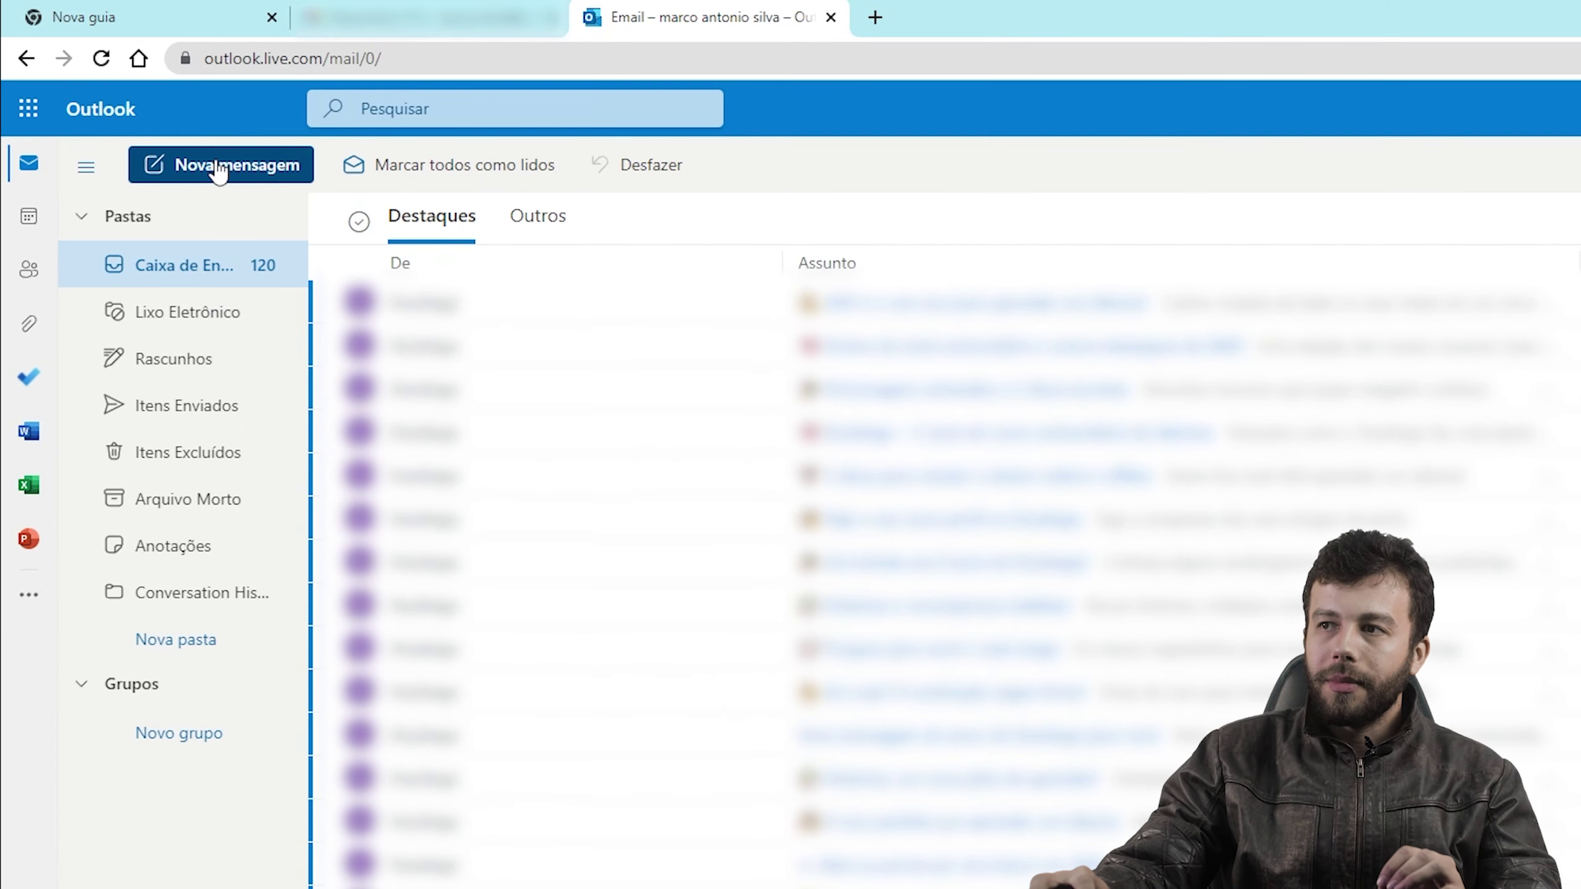
- Compose a new Outlook message to the first suggested contact with the subject "teste cancelamento" and send it
left_click(152, 119)
left_click(423, 205)
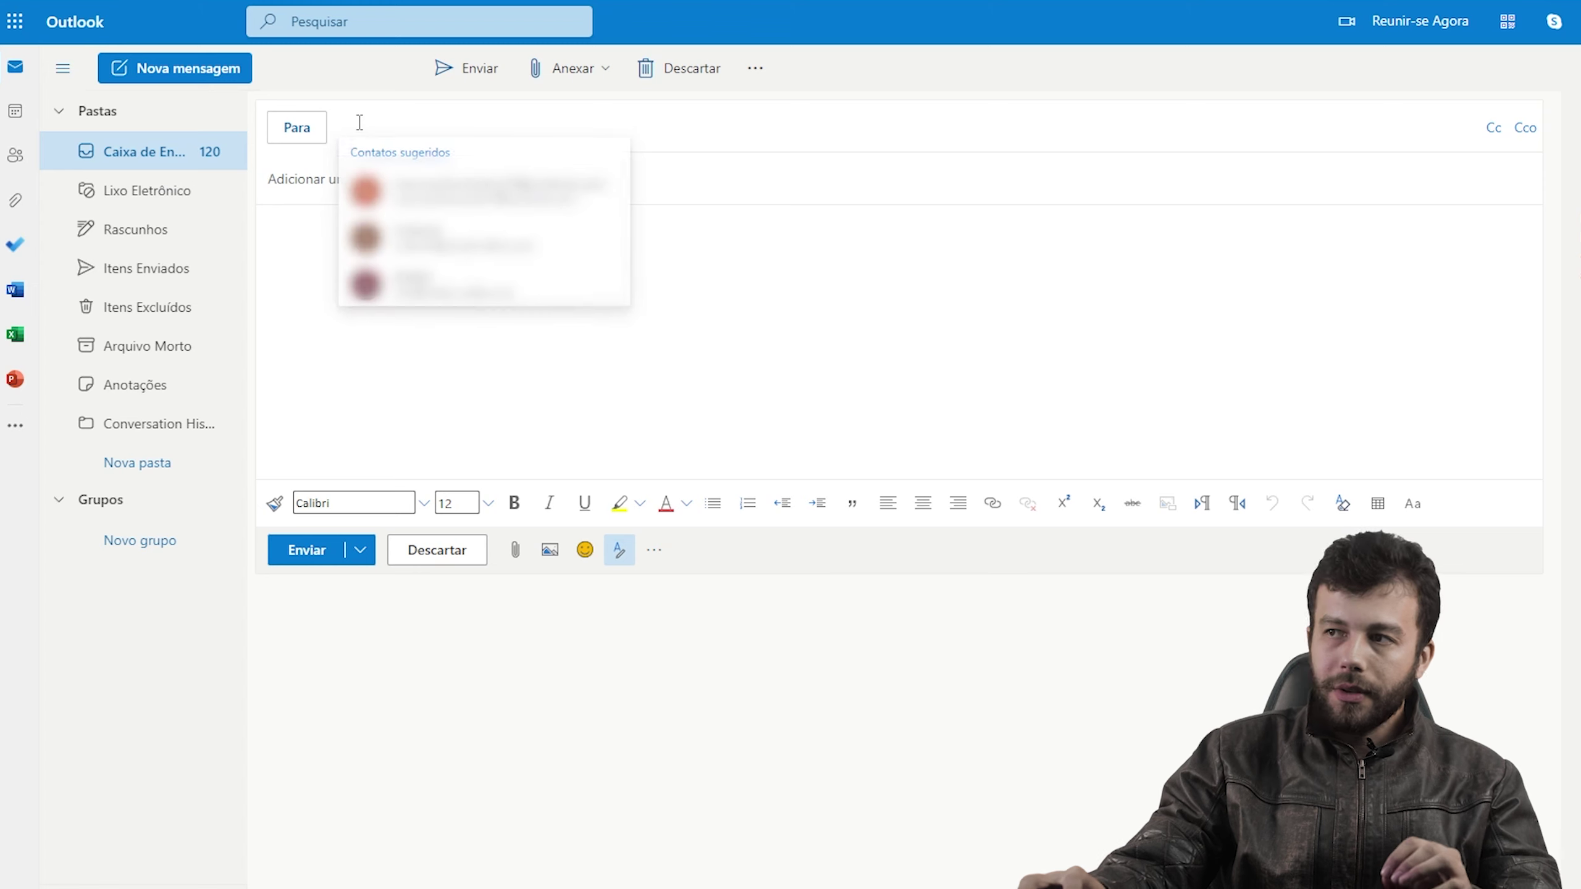
left_click(423, 183)
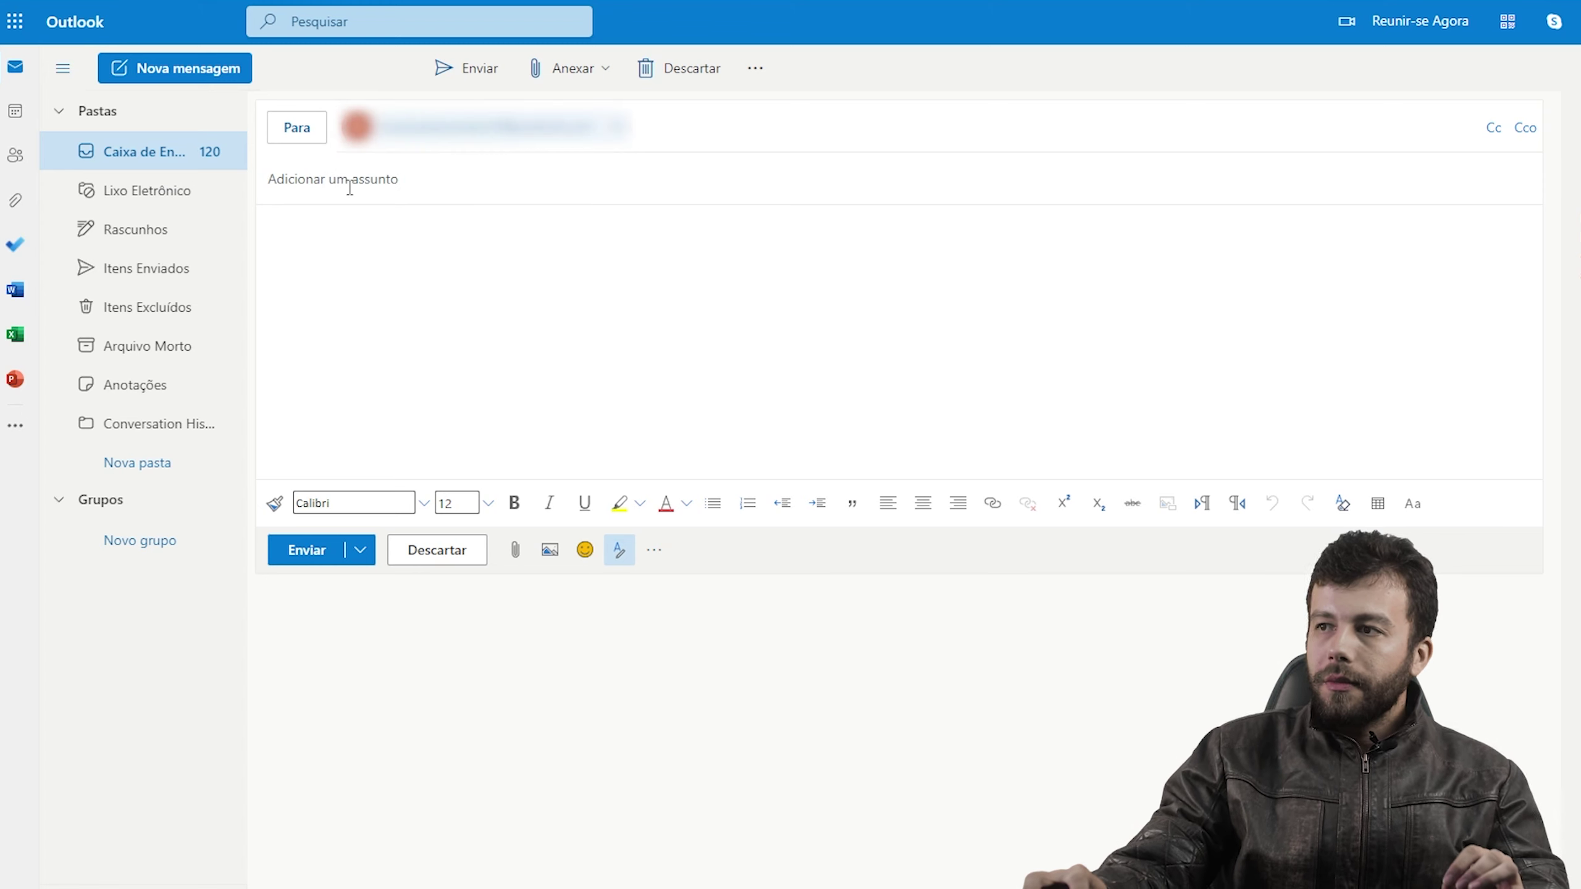
type("teste cancelamento")
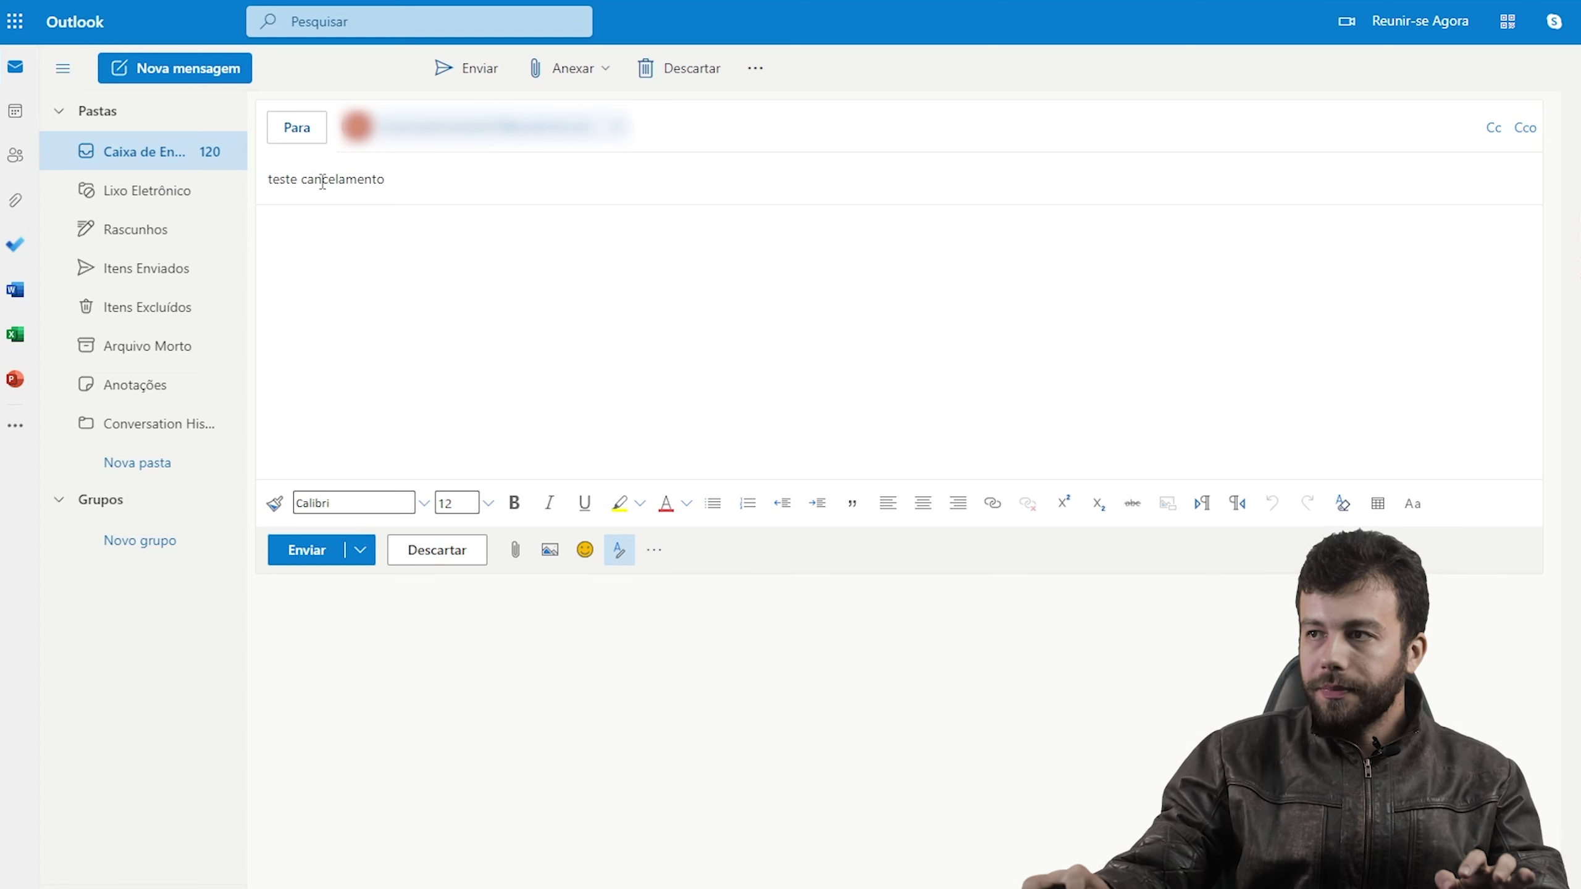
left_click(348, 249)
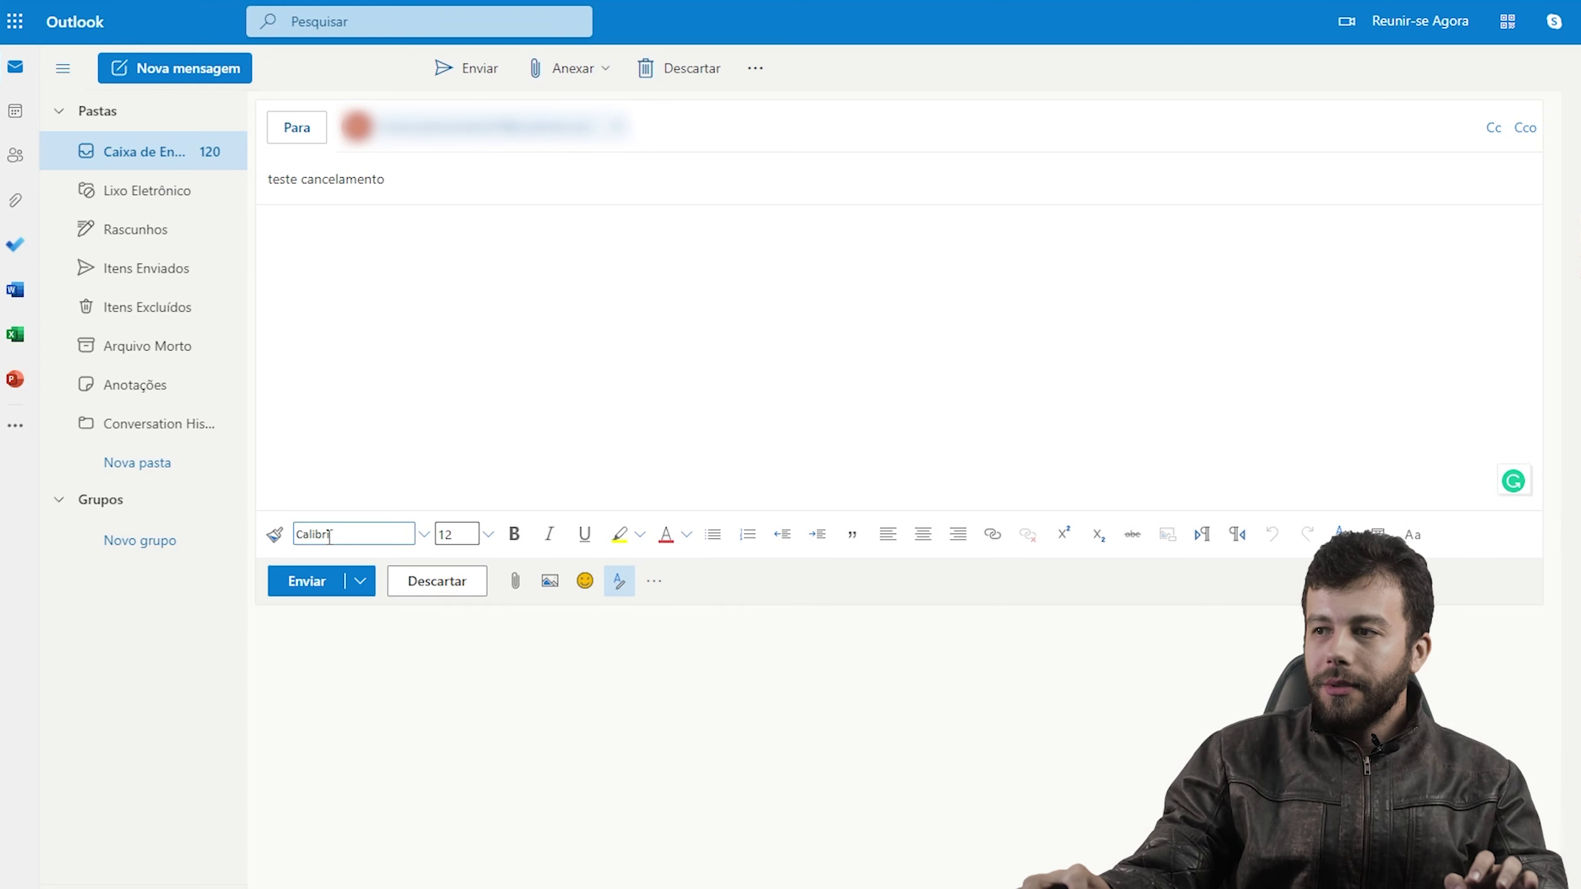
left_click(318, 588)
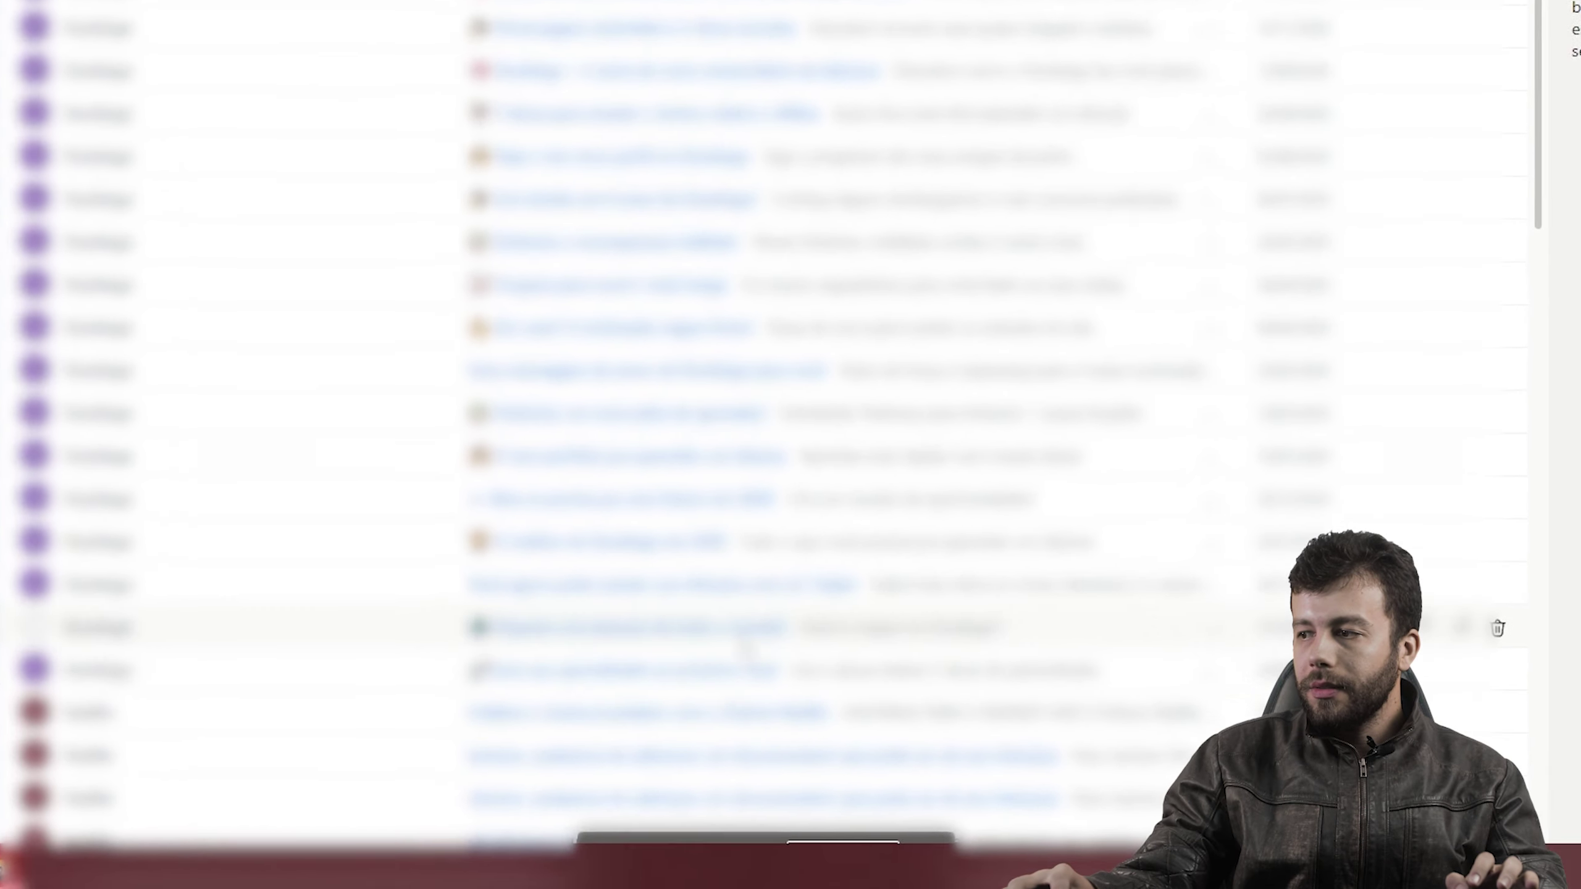
- Undo the sending of the Outlook test message and resend it from the restored draft
left_click(852, 856)
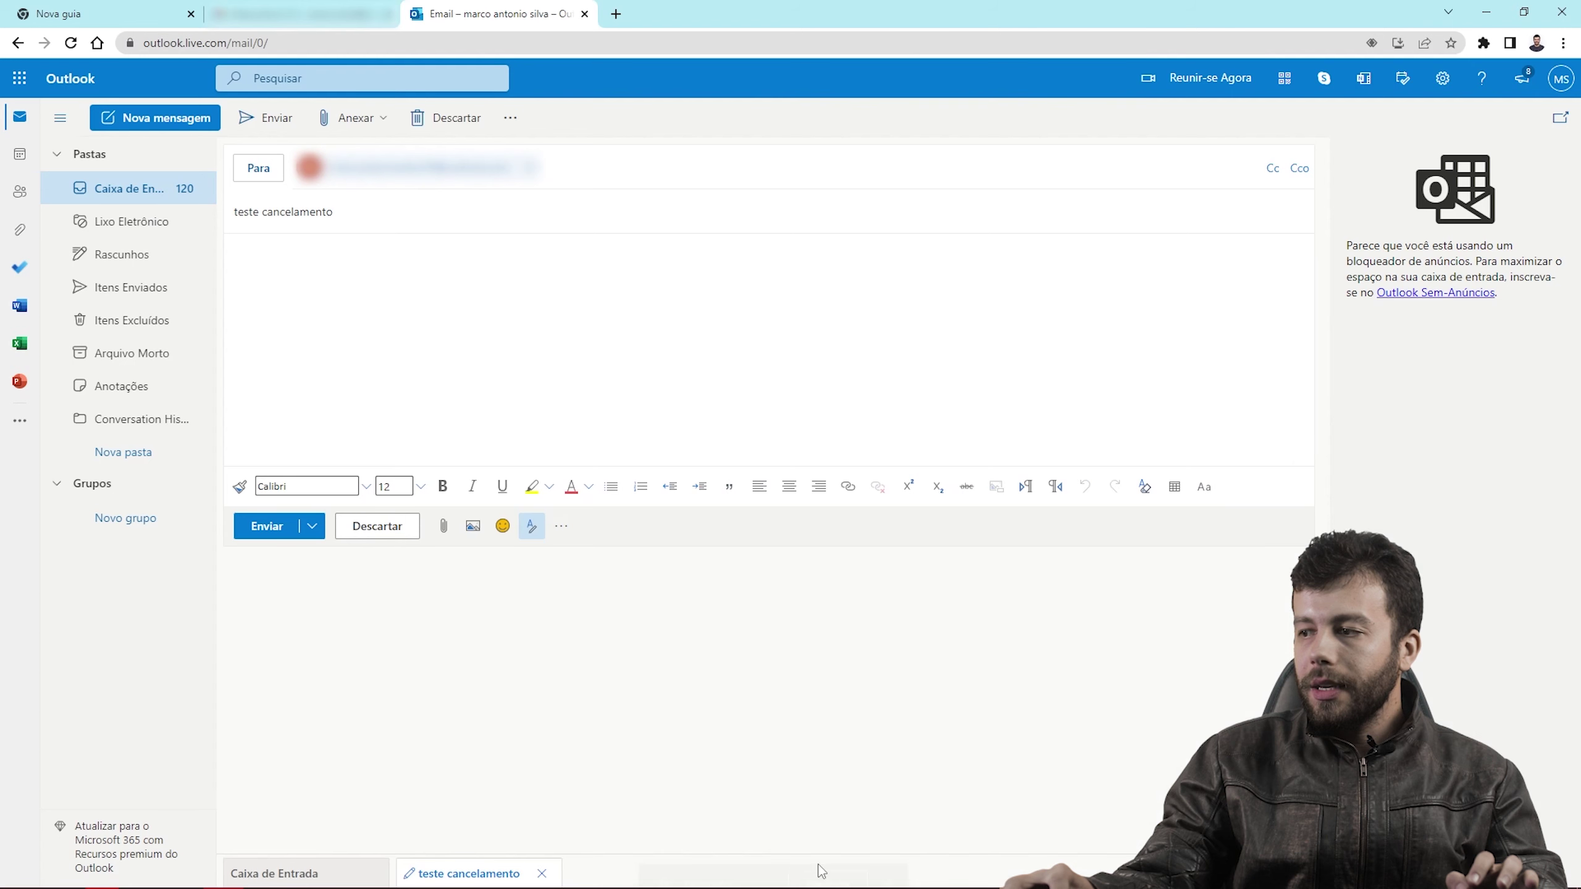
left_click(361, 340)
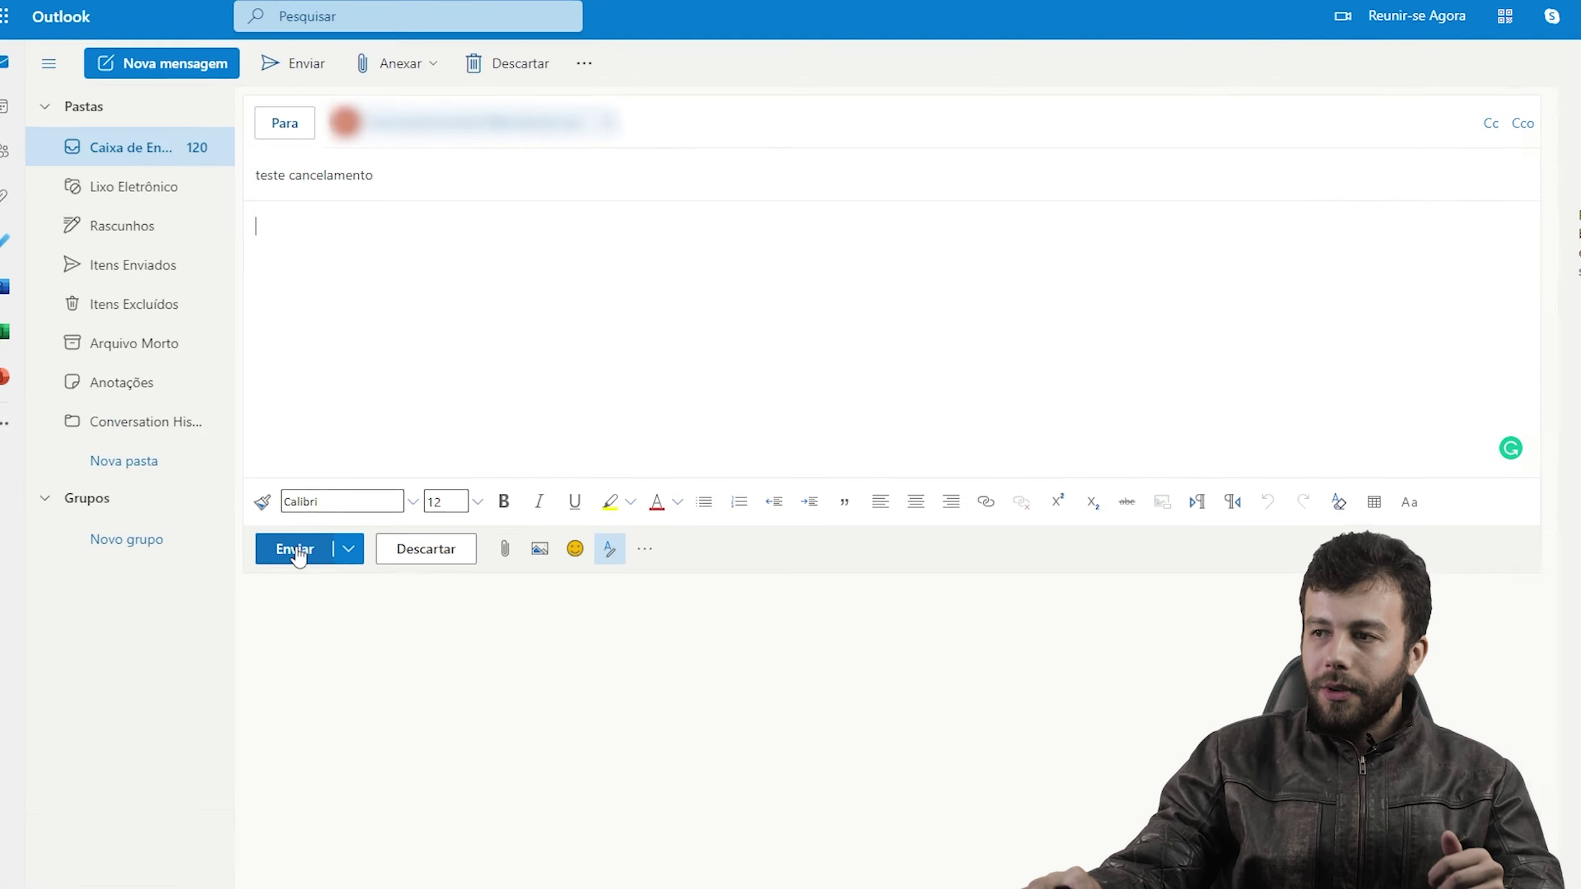
left_click(373, 614)
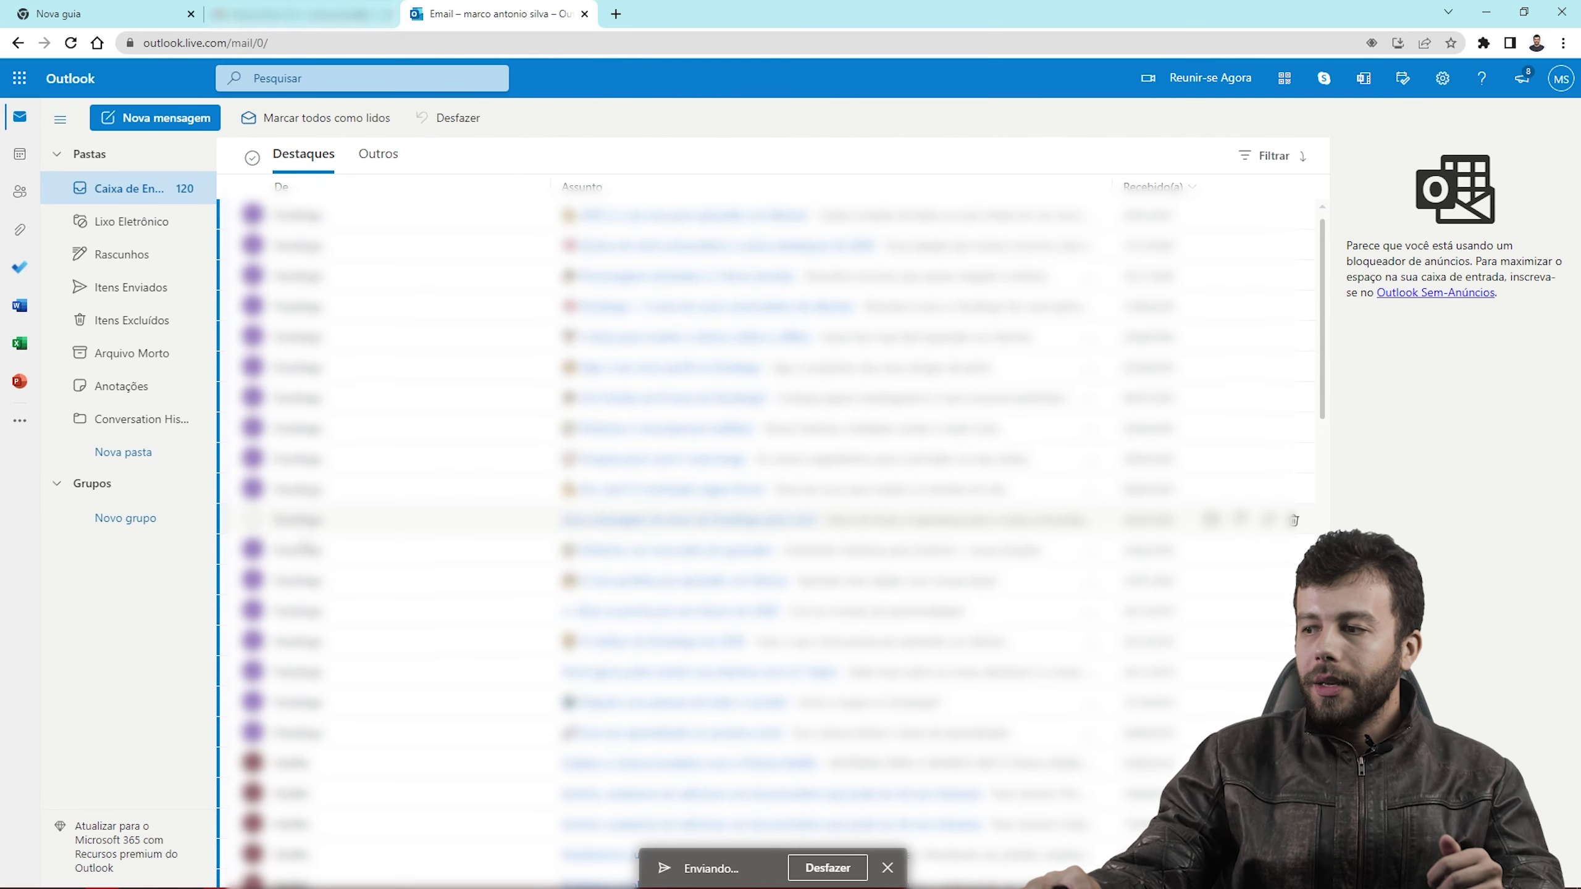